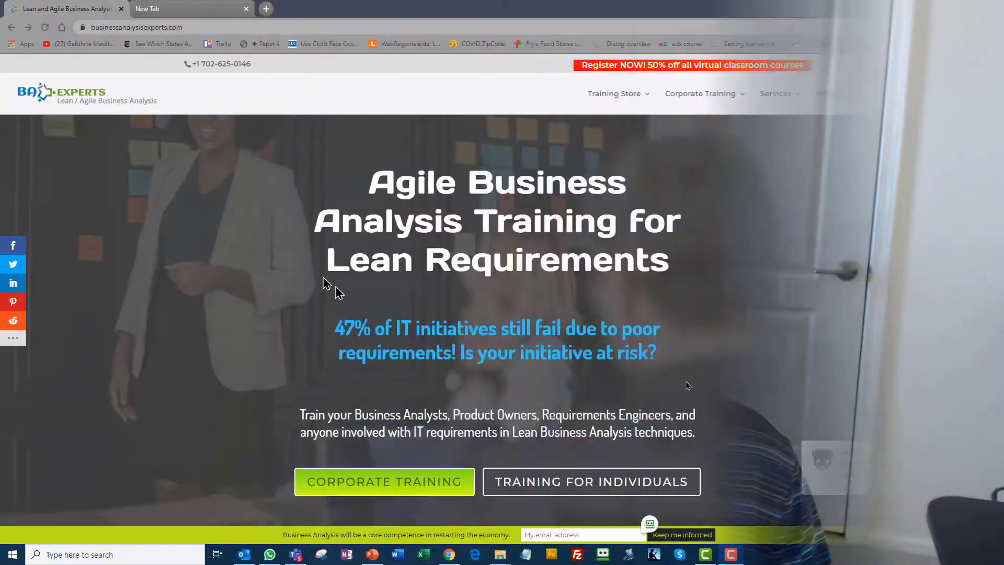
# Load the landbot.io homepage in Chrome
pyautogui.click(160, 29)
pyautogui.write('landbot.io')
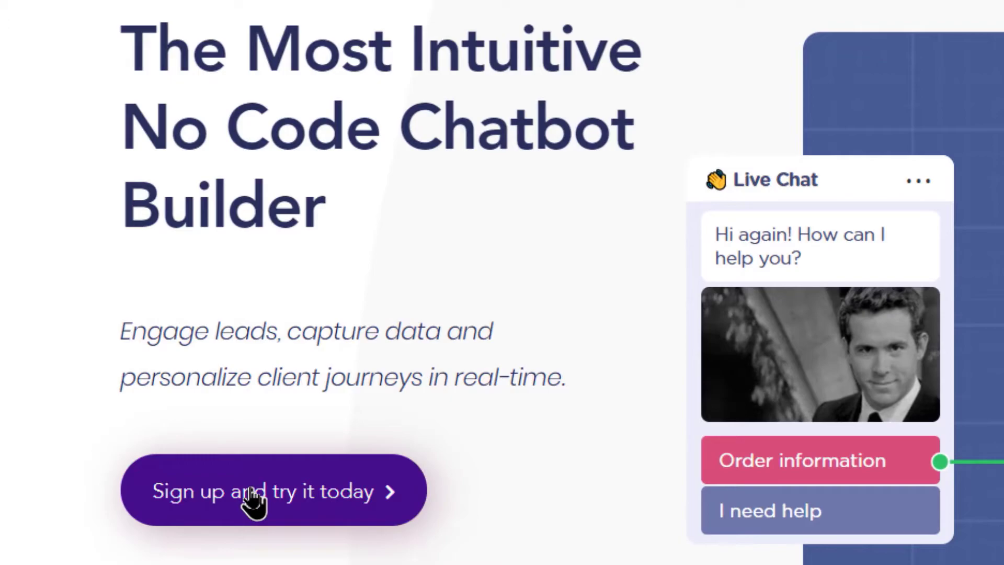
# Sign in with the saved login, then open the Knowledge base and Landbot Community pages
pyautogui.click(253, 502)
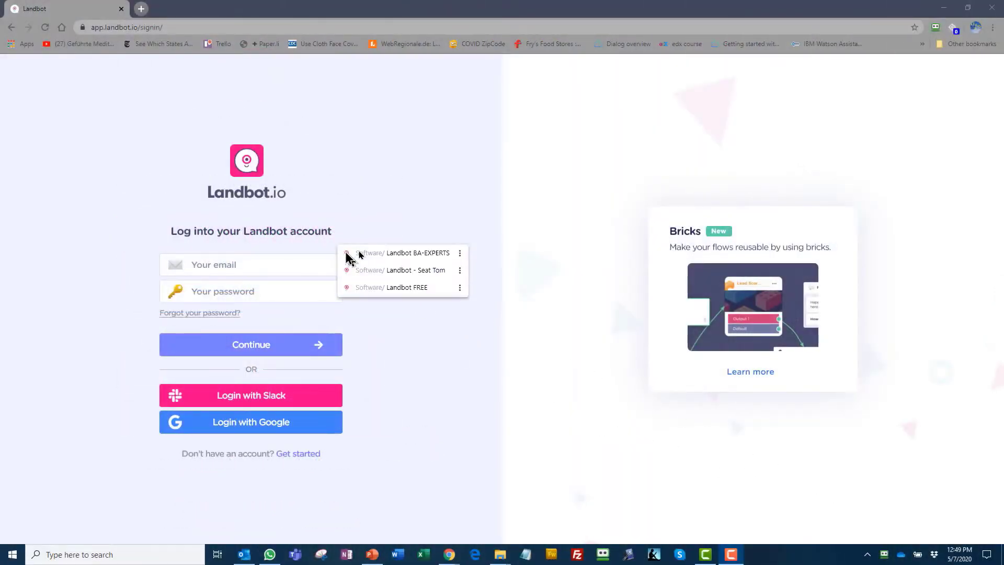
pyautogui.click(349, 255)
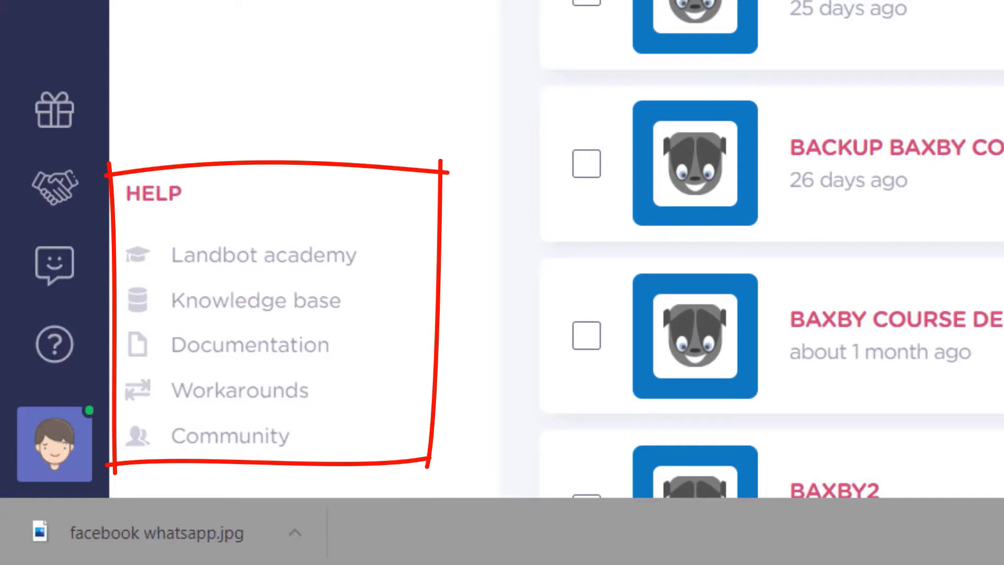
pyautogui.click(237, 306)
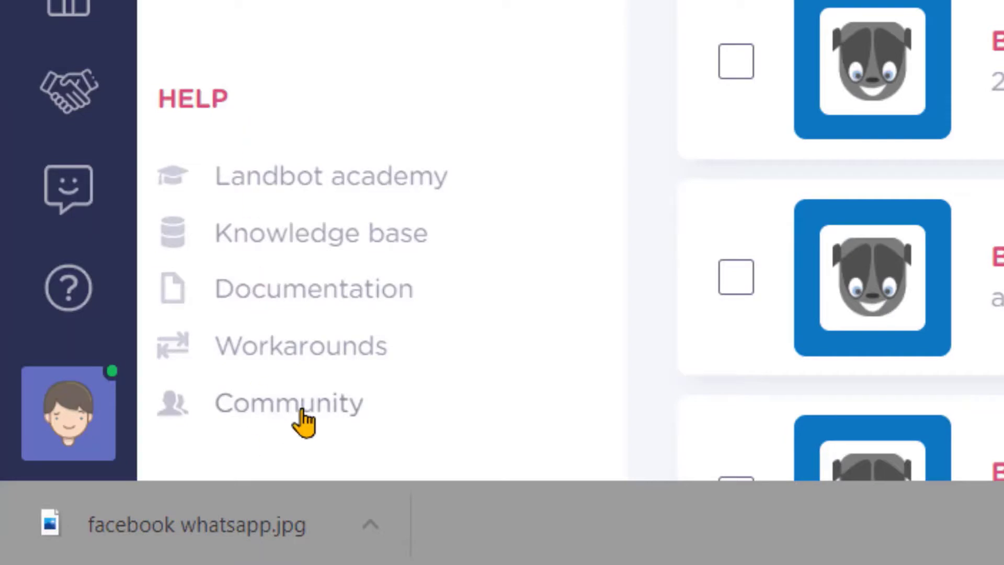
pyautogui.click(274, 417)
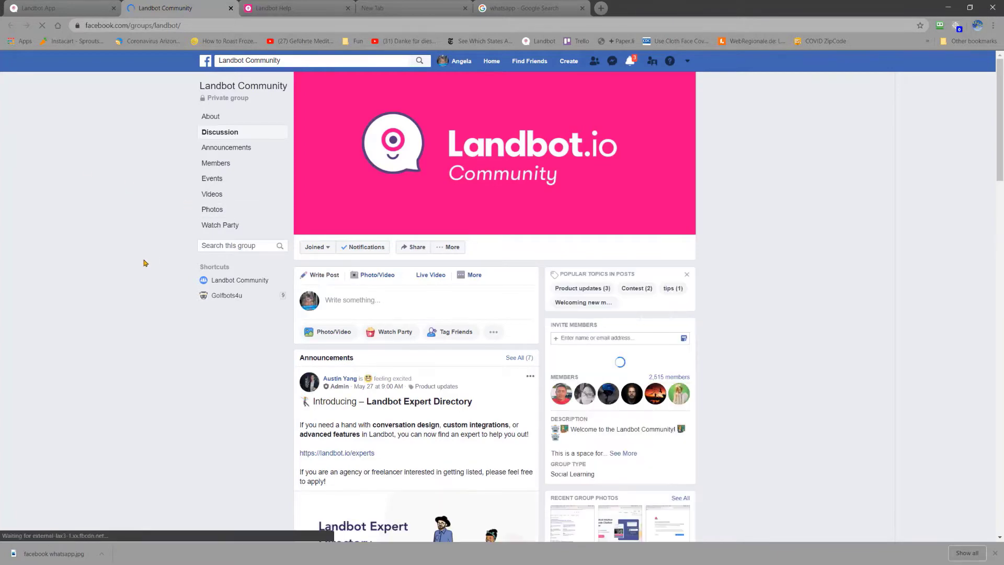
# Scroll down through the Landbot Community Facebook group feed
pyautogui.scroll(-3, 145, 263)
pyautogui.scroll(-10, 145, 263)
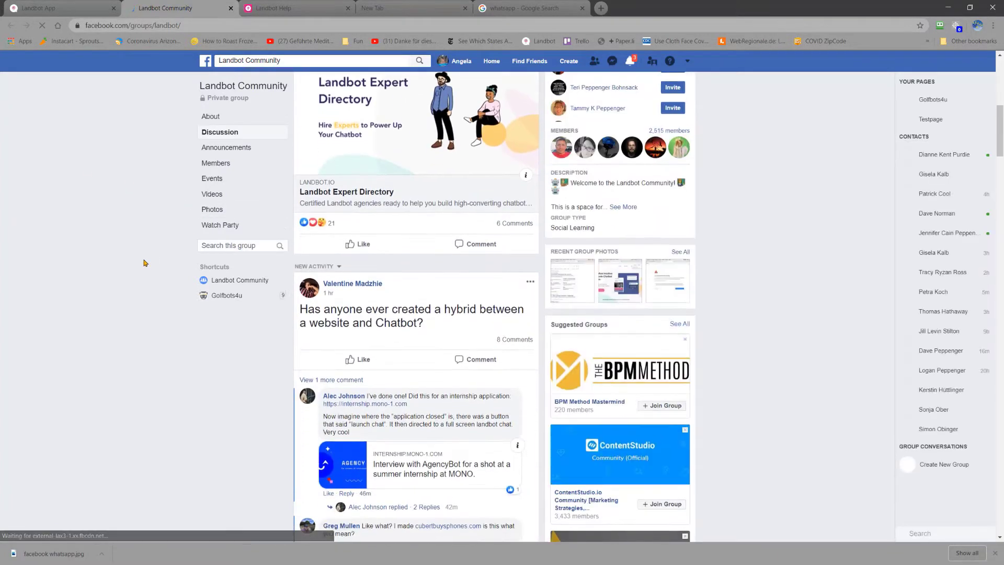
pyautogui.scroll(-4, 146, 263)
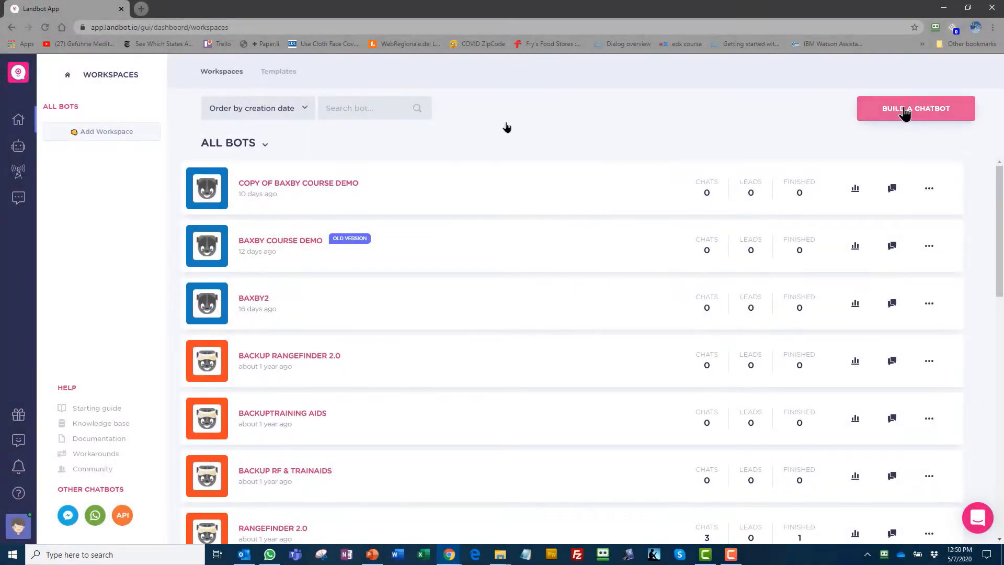
# Start a new chatbot and browse the API docs' Agents and Webhooks Messages sections
pyautogui.click(898, 111)
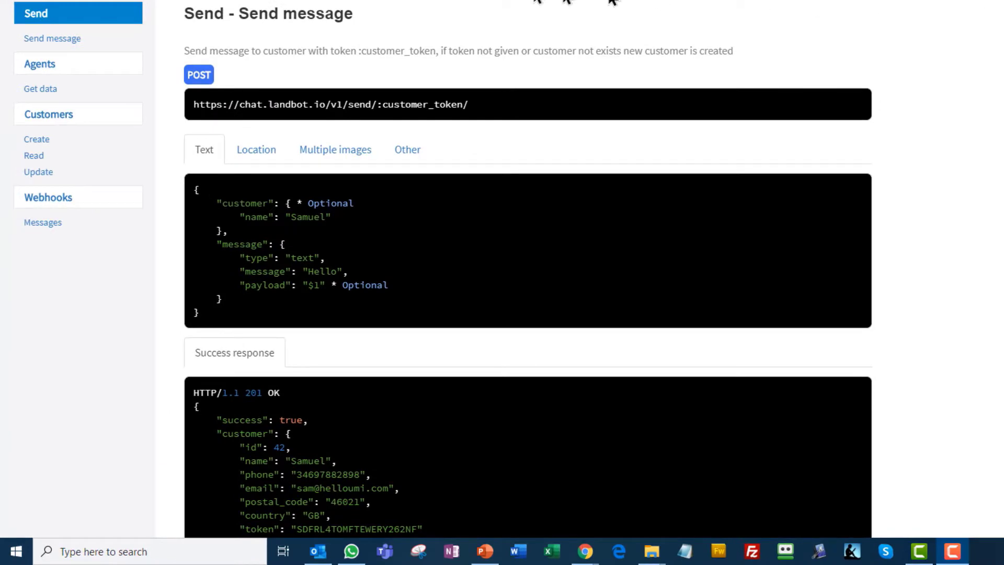
pyautogui.click(43, 66)
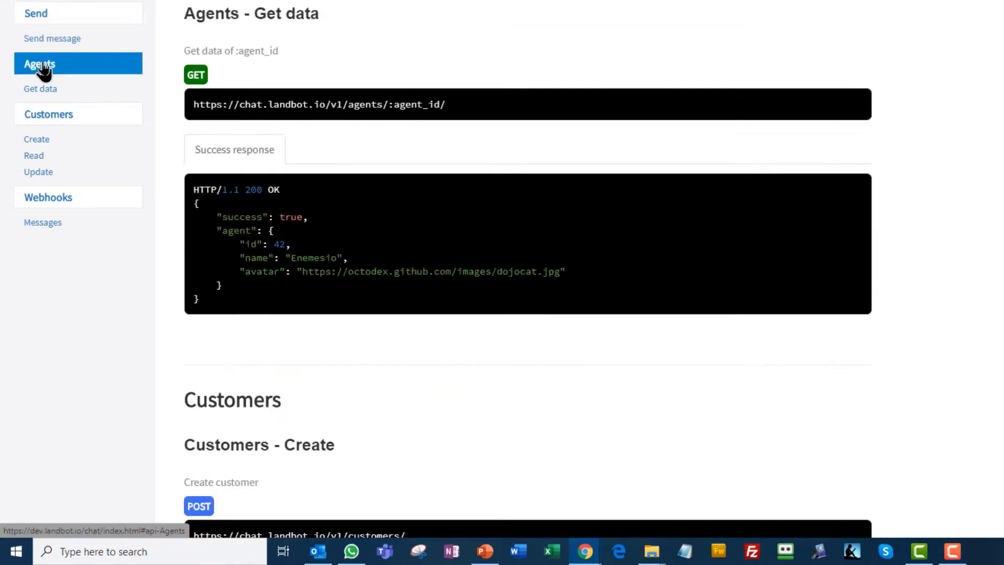
pyautogui.click(55, 201)
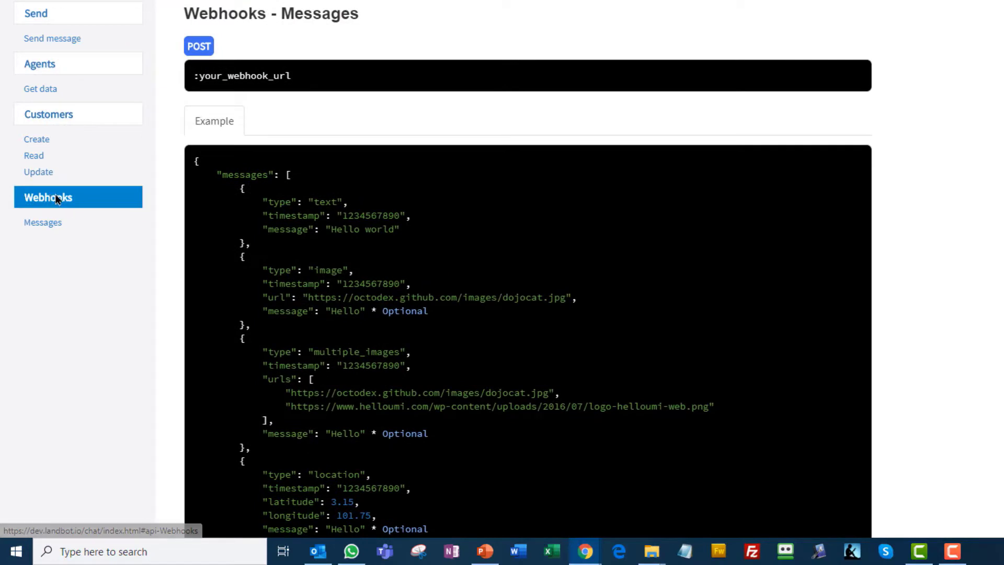
pyautogui.press('F10')
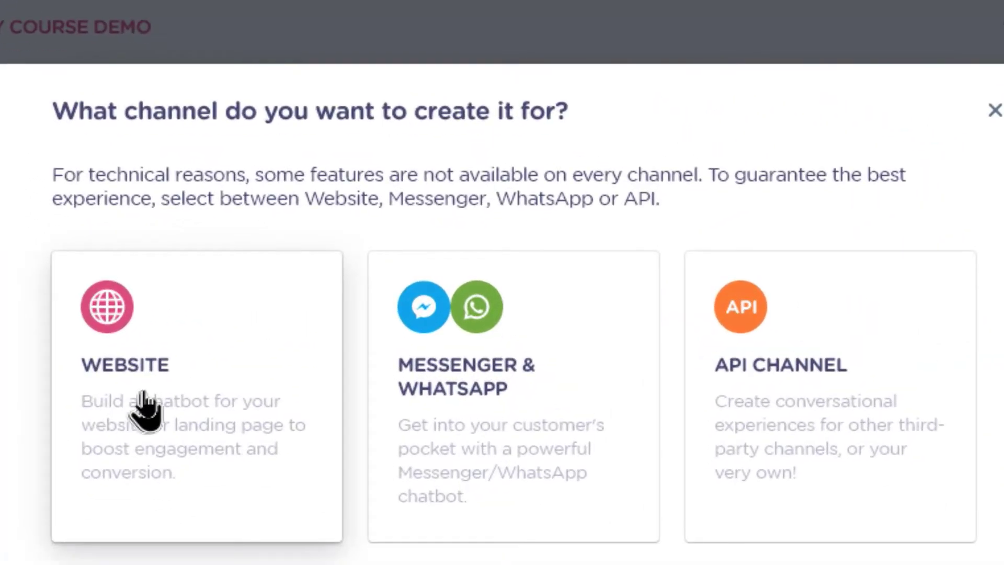
# Choose the Website channel for the new chatbot to reach the templates gallery
pyautogui.click(141, 409)
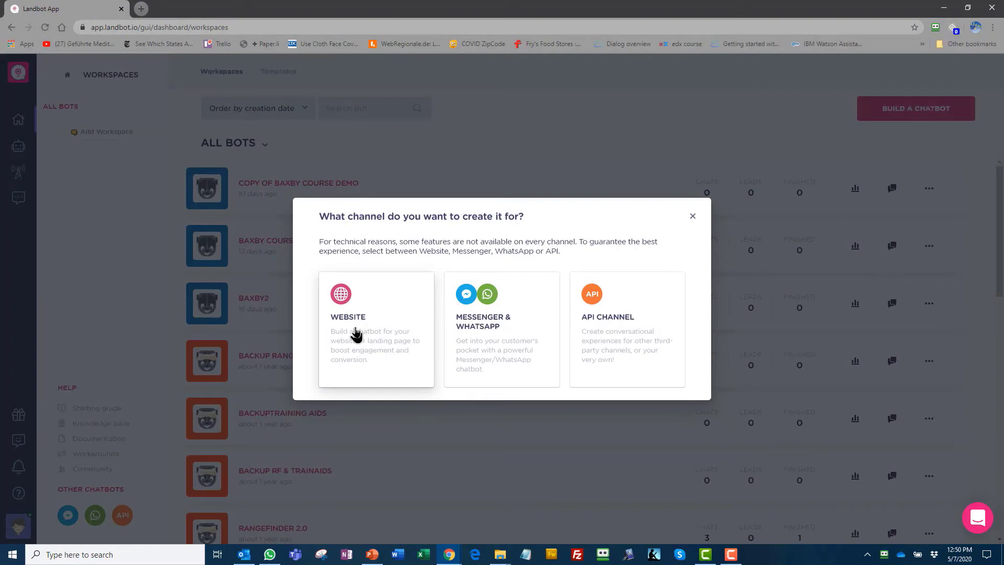
pyautogui.click(355, 333)
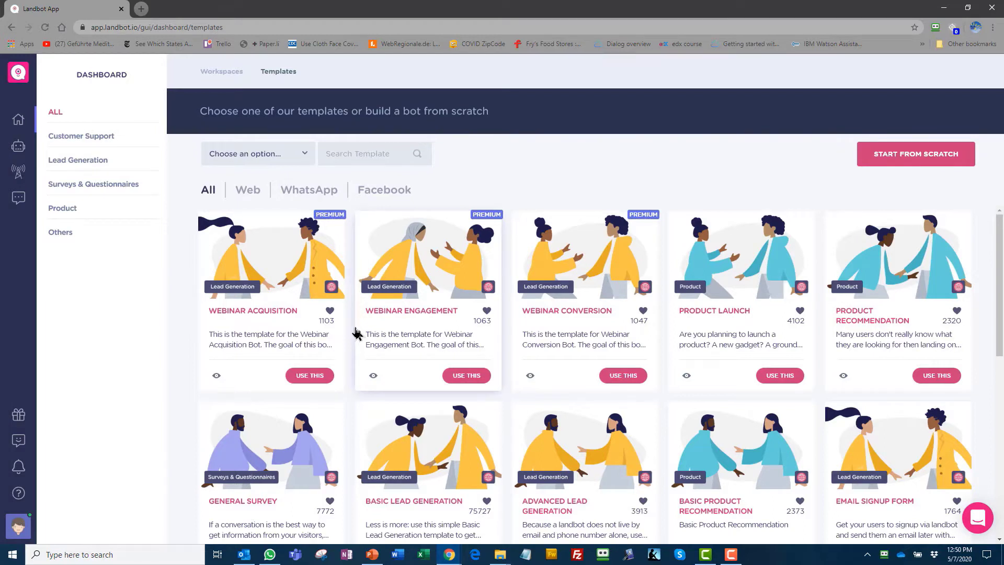
pyautogui.moveTo(1000, 277); pyautogui.dragTo(1000, 463)
pyautogui.scroll(8, 601, 366)
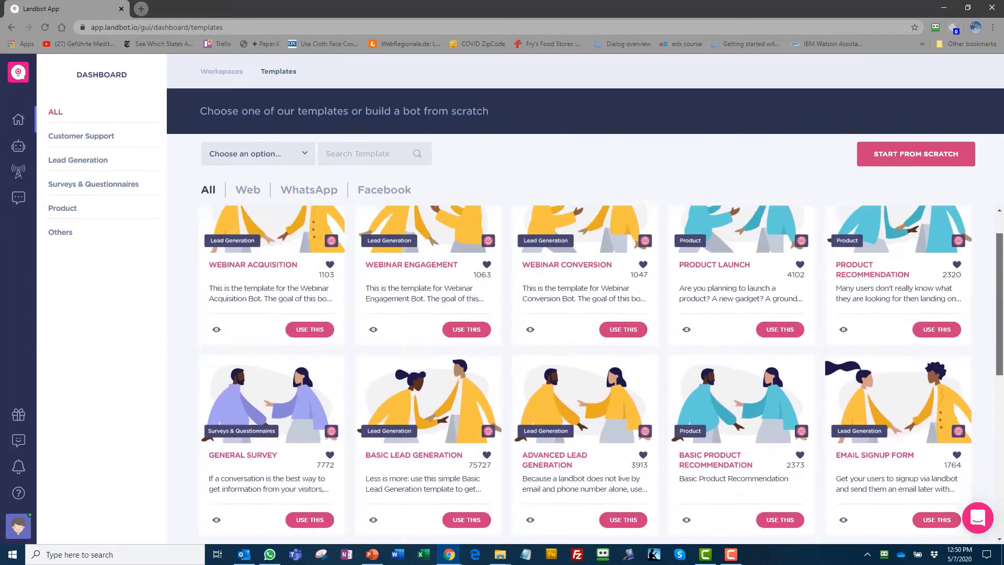
pyautogui.click(65, 137)
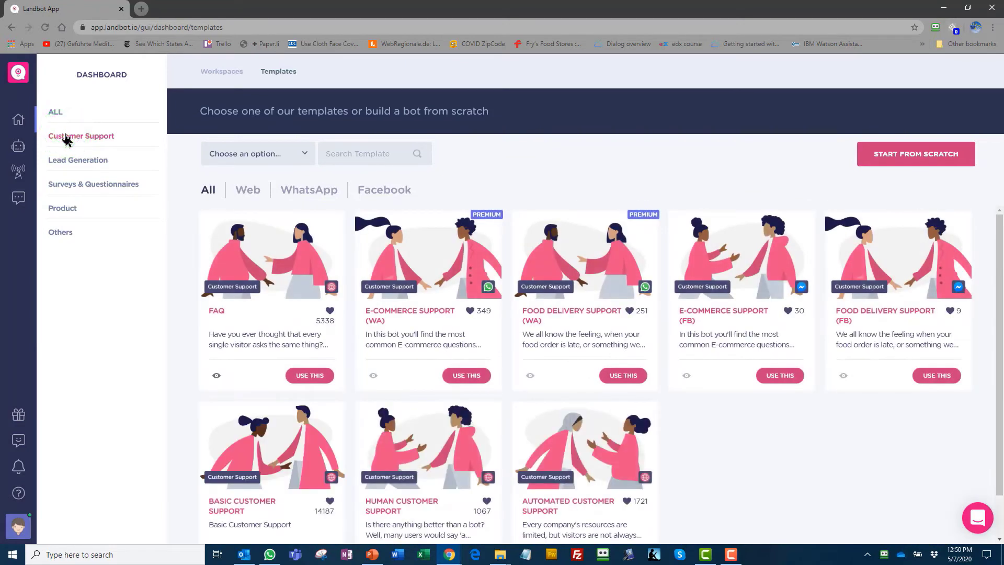
pyautogui.click(76, 159)
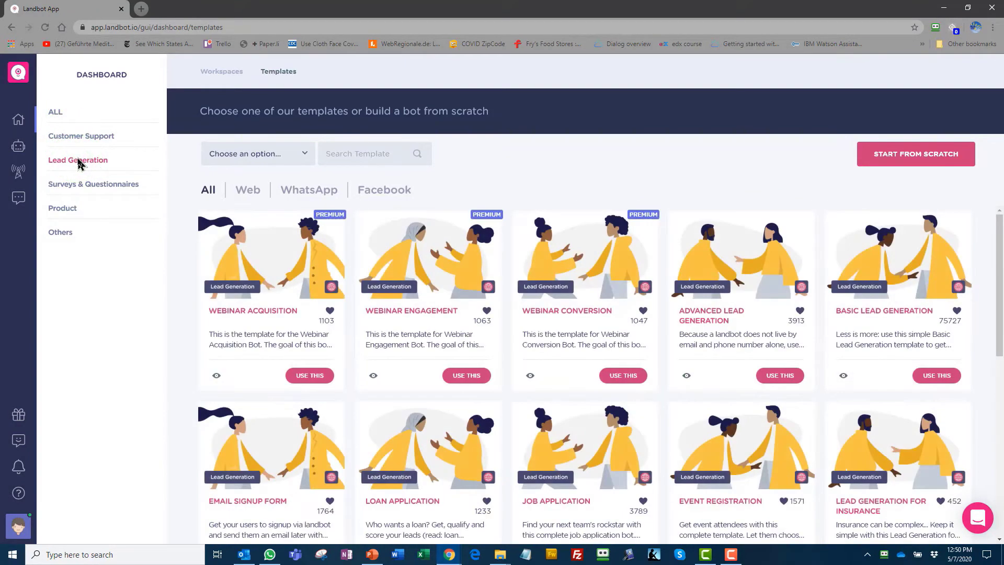
pyautogui.click(76, 184)
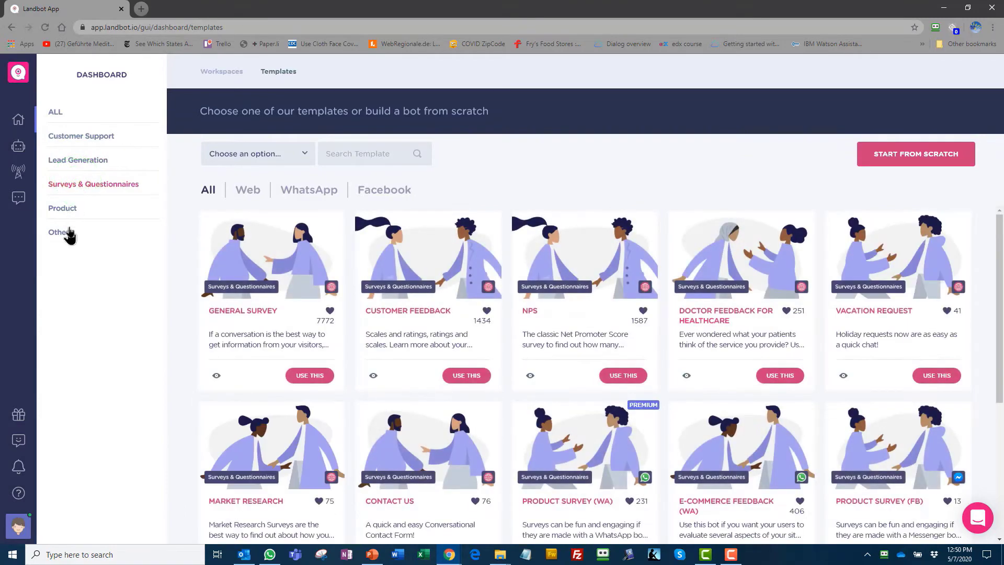
pyautogui.click(67, 207)
pyautogui.click(55, 111)
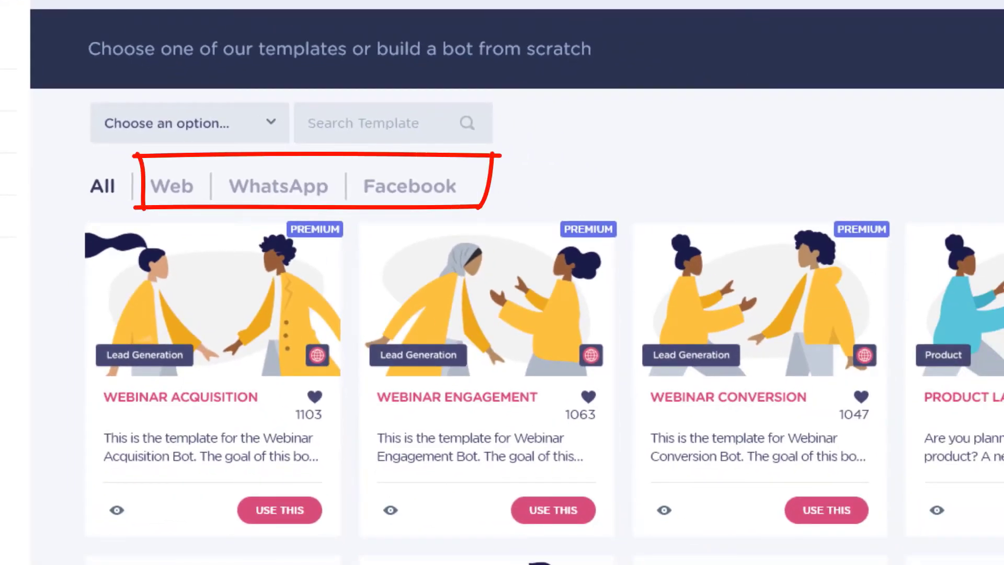
# Filter templates by Web, WhatsApp and Facebook, then pick the Customer Support category
pyautogui.click(178, 191)
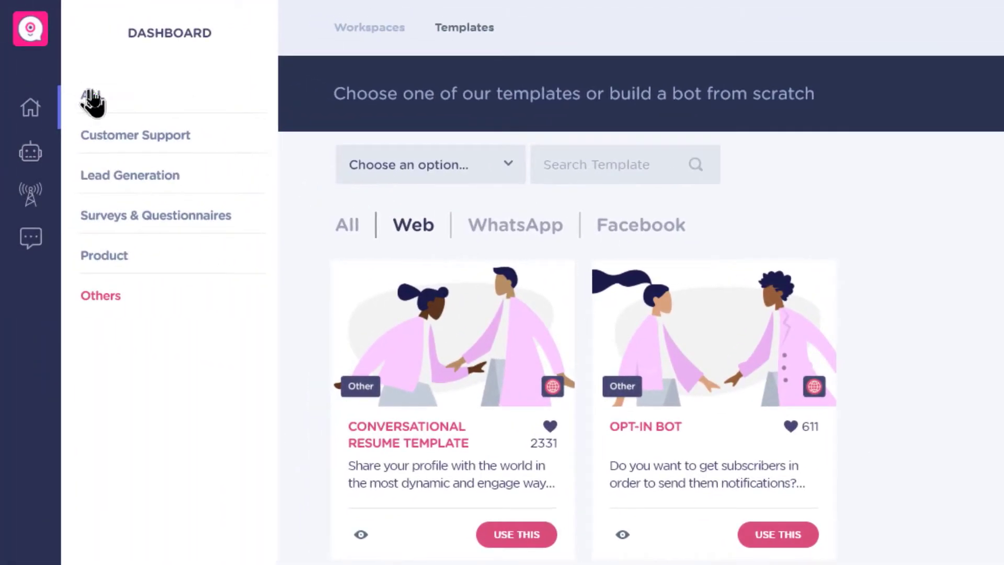
pyautogui.click(92, 95)
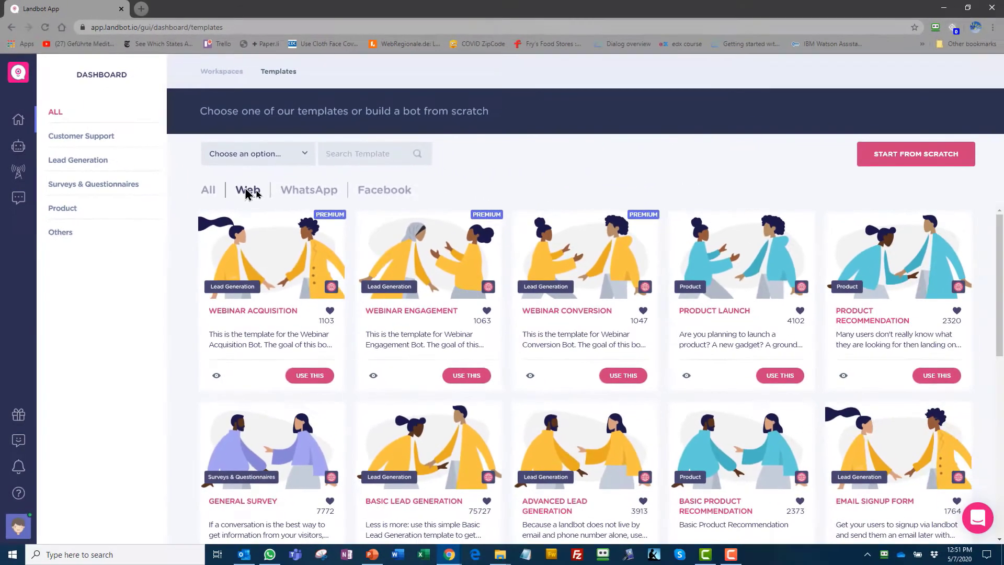
pyautogui.click(318, 191)
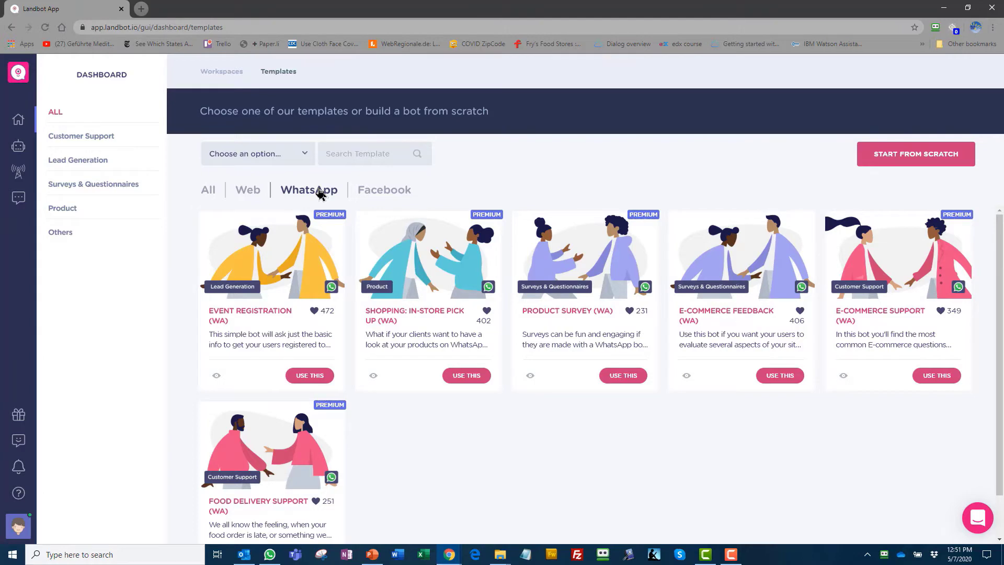
pyautogui.click(389, 191)
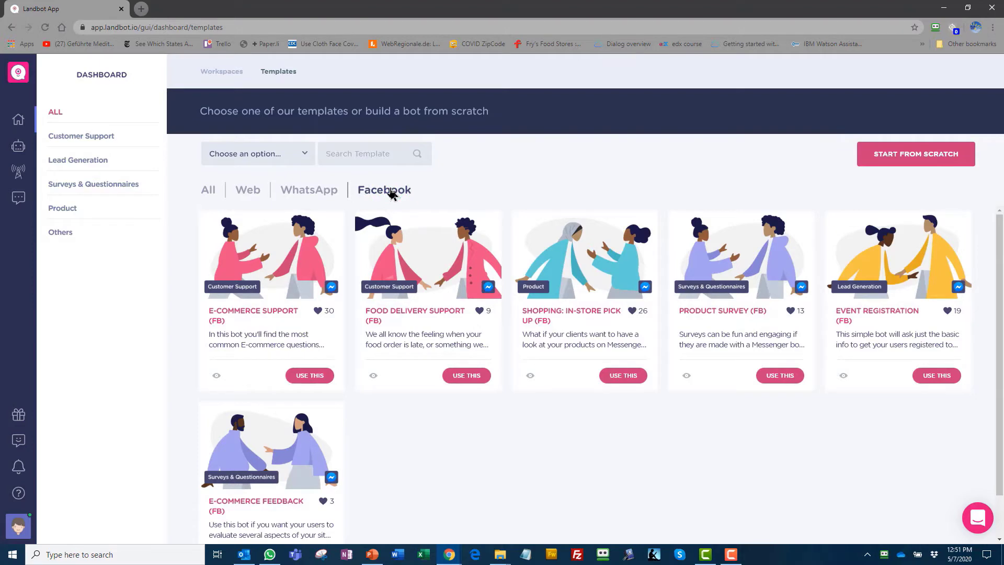
pyautogui.click(68, 136)
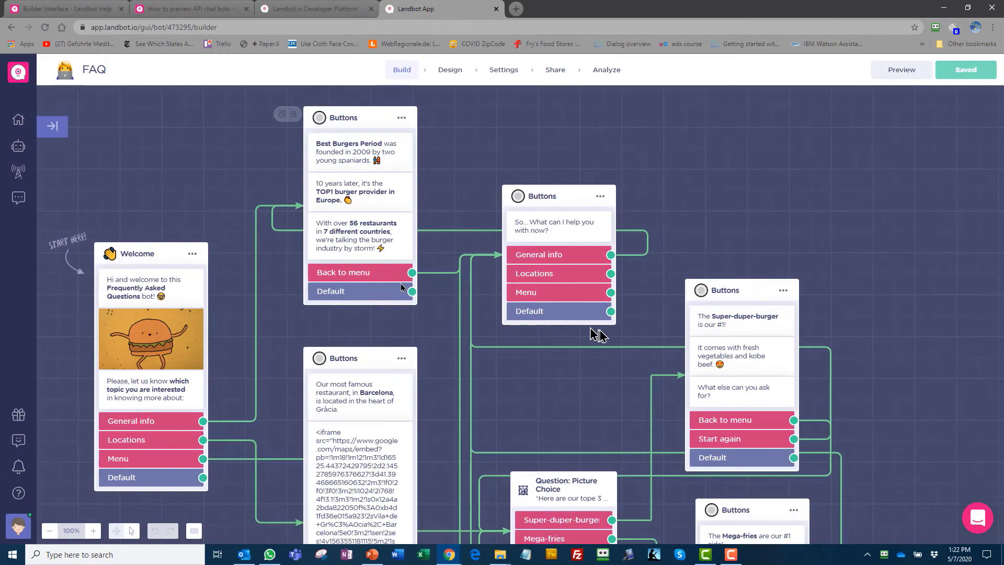
# Scroll down the Build canvas to look over the FAQ bot's flow
pyautogui.scroll(-5, 596, 332)
pyautogui.scroll(-1, 789, 392)
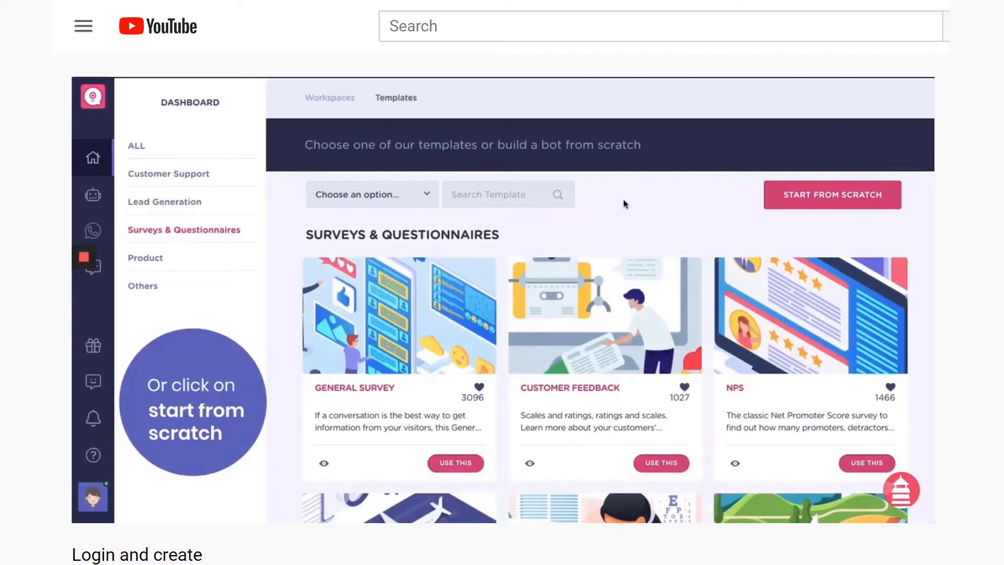
# Start a bot from scratch and link a Name question block to the Hi! button
pyautogui.click(830, 196)
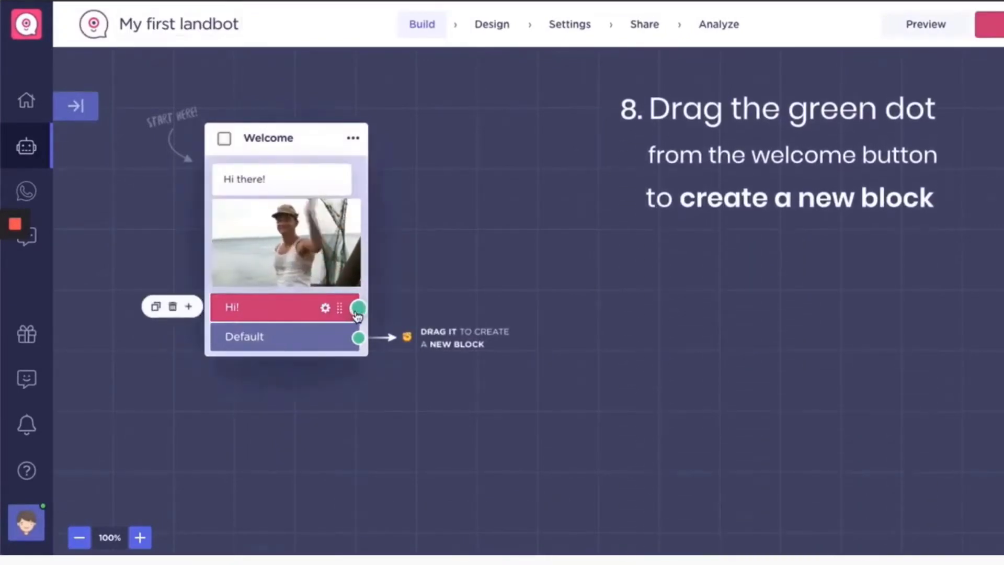
pyautogui.moveTo(358, 308); pyautogui.dragTo(551, 271)
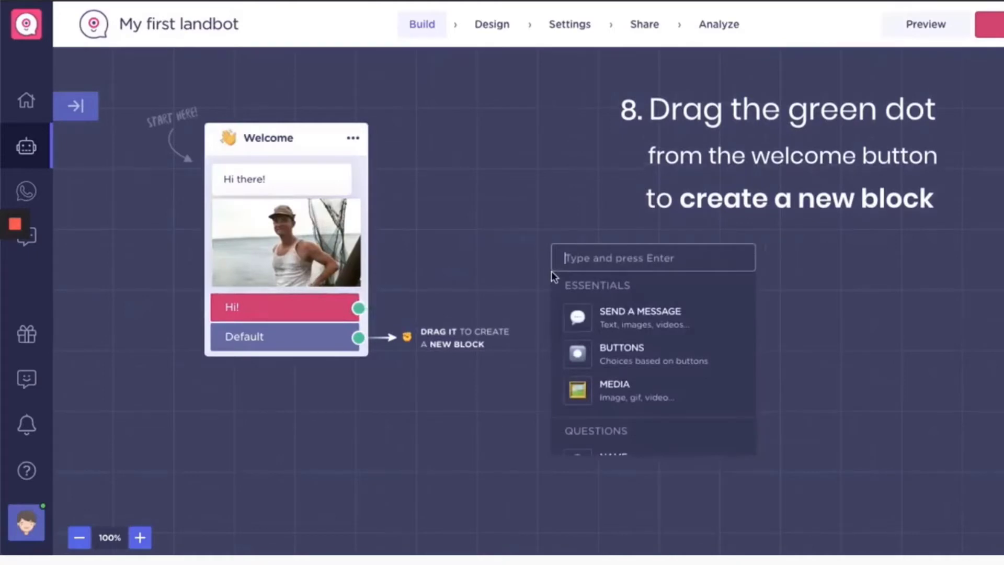
pyautogui.write('N')
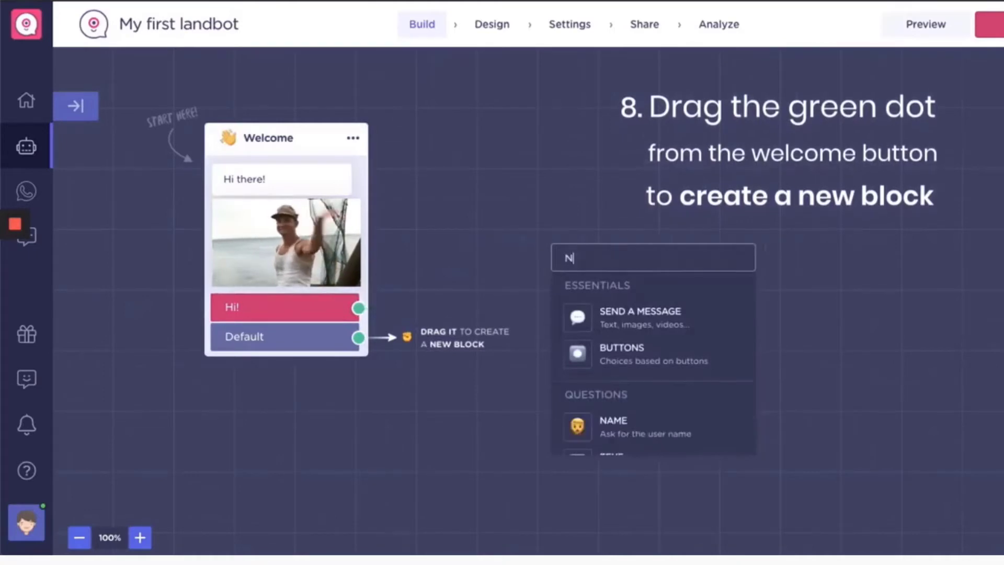
pyautogui.write('ame')
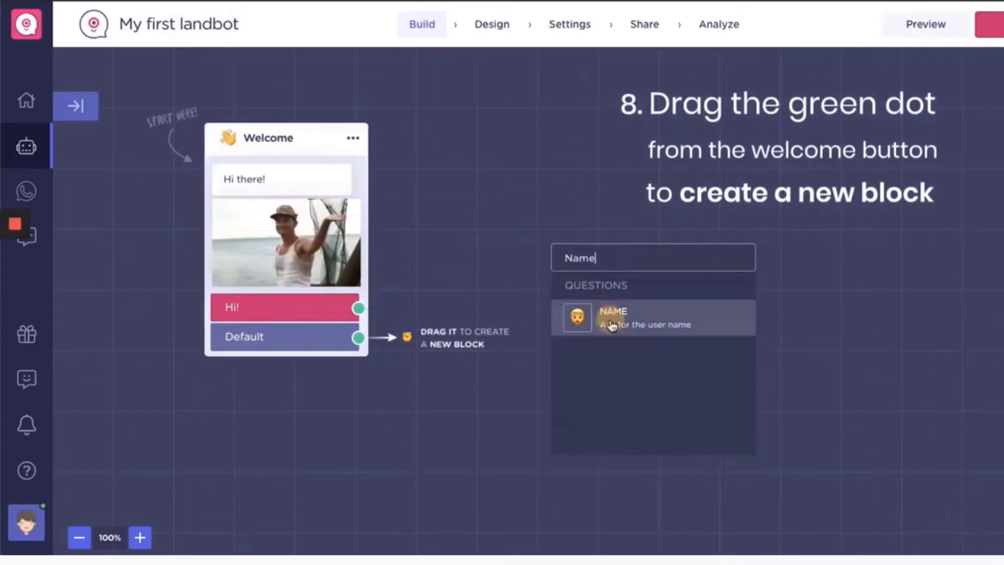
pyautogui.click(611, 324)
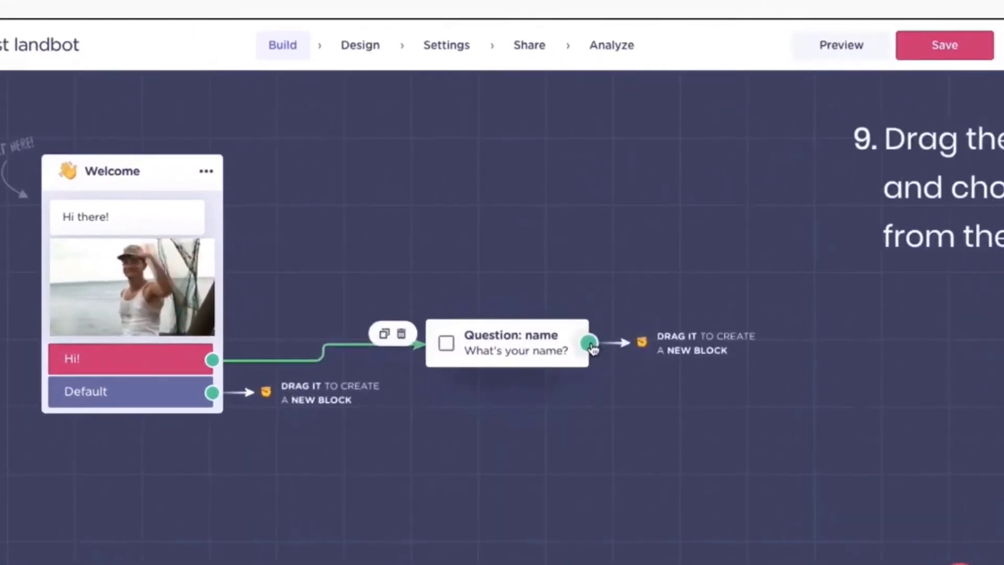
# Connect an Email question block after the name question
pyautogui.click(589, 344)
pyautogui.moveTo(593, 348); pyautogui.dragTo(652, 413)
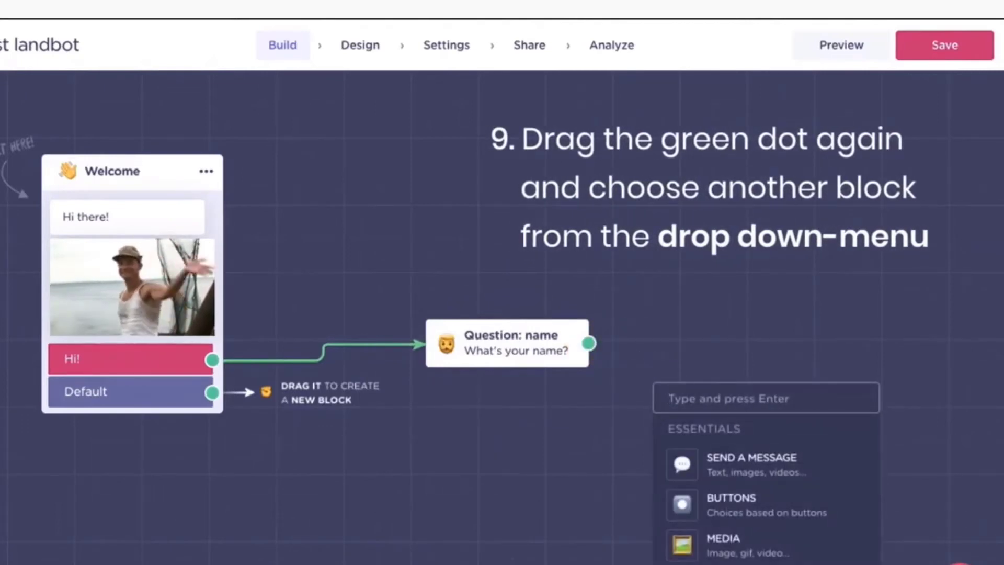
pyautogui.write('email')
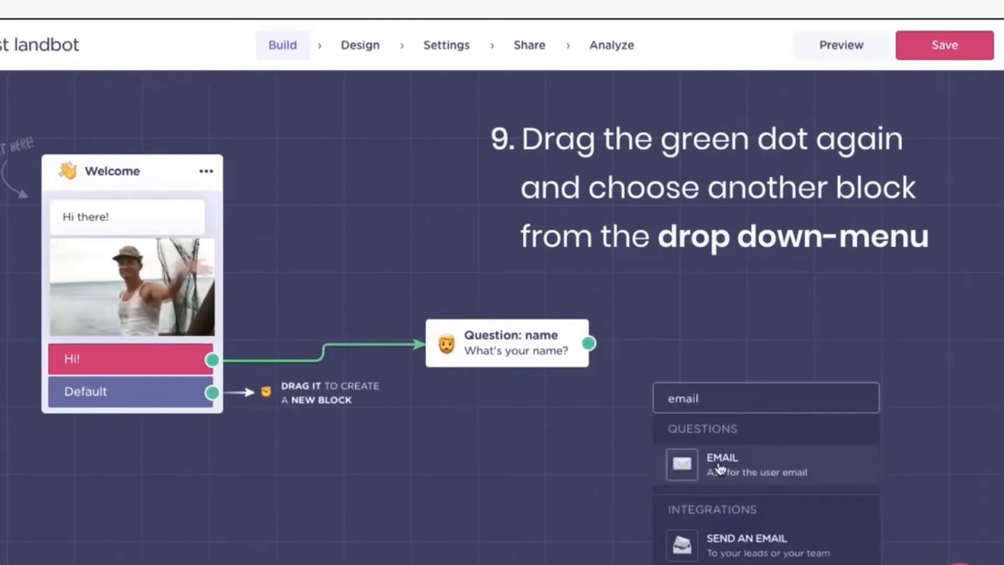
pyautogui.click(722, 470)
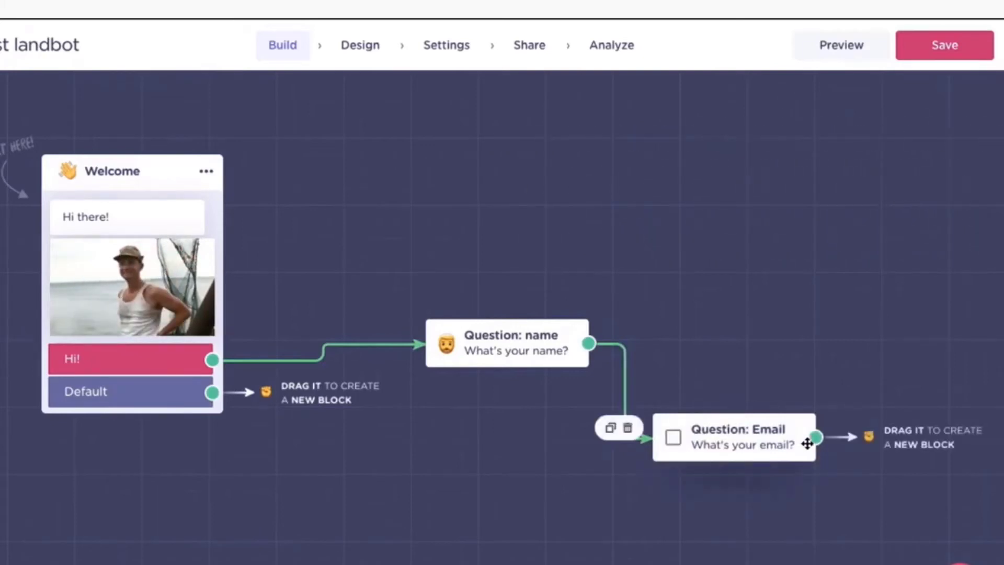
# Add a Send a Message block after Email and search GIPHY for a 'thanks' GIF
pyautogui.moveTo(816, 437); pyautogui.dragTo(827, 503)
pyautogui.click(712, 472)
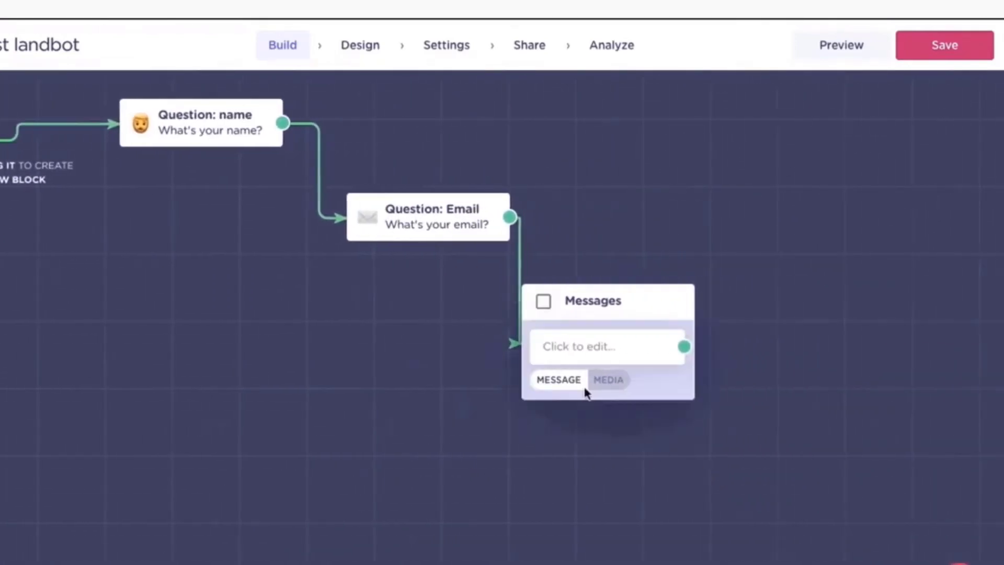
pyautogui.click(610, 381)
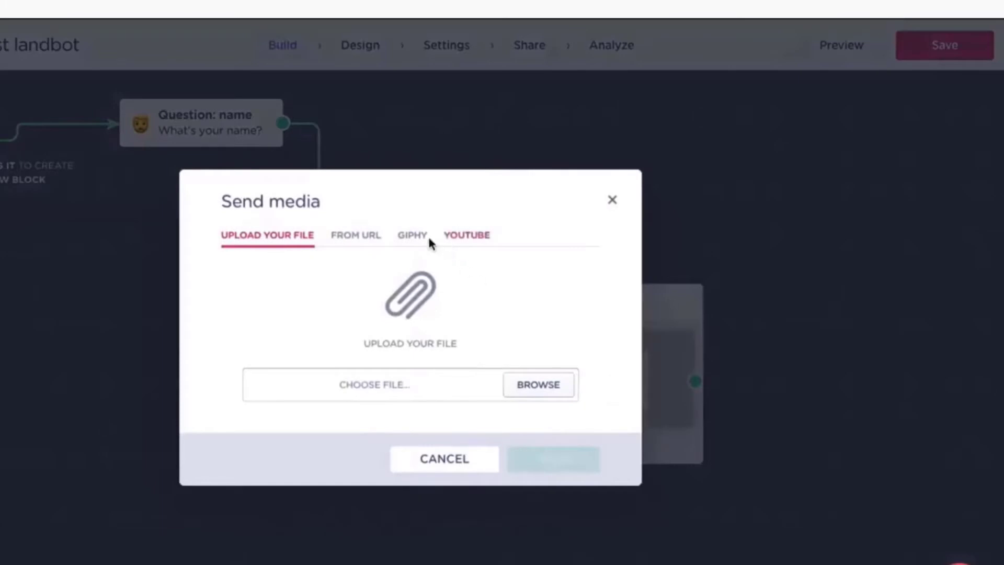
pyautogui.click(407, 237)
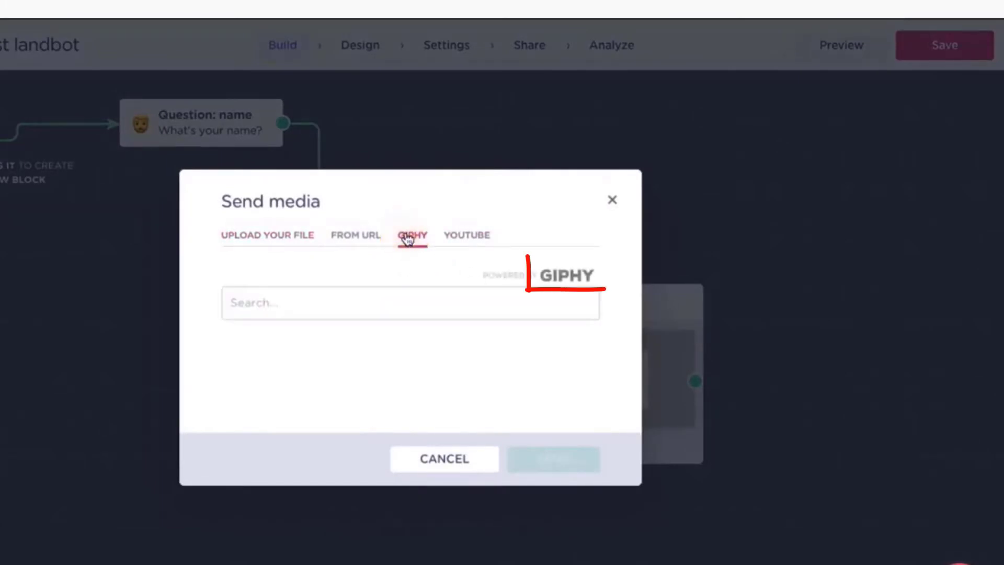
pyautogui.click(269, 310)
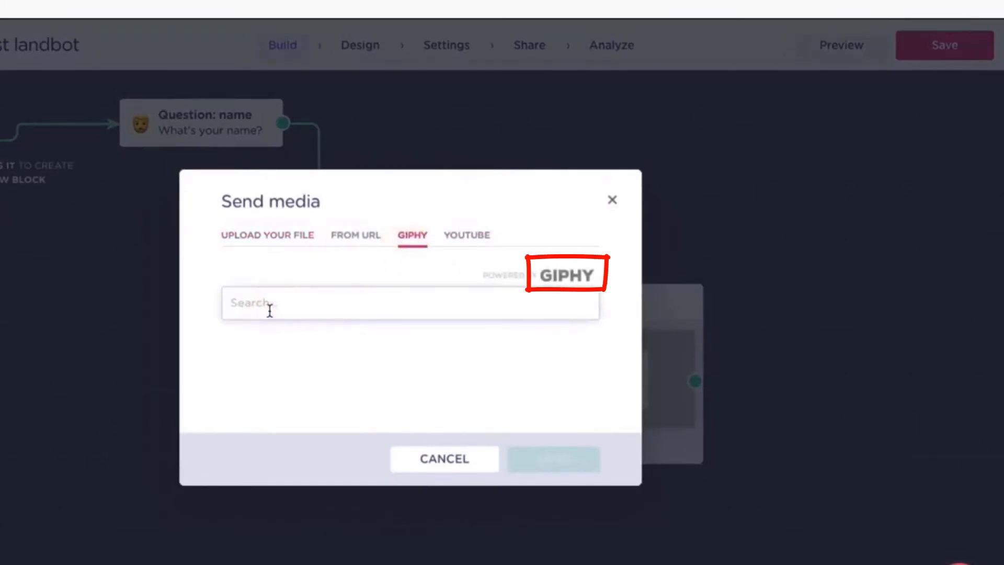
pyautogui.write('thanks')
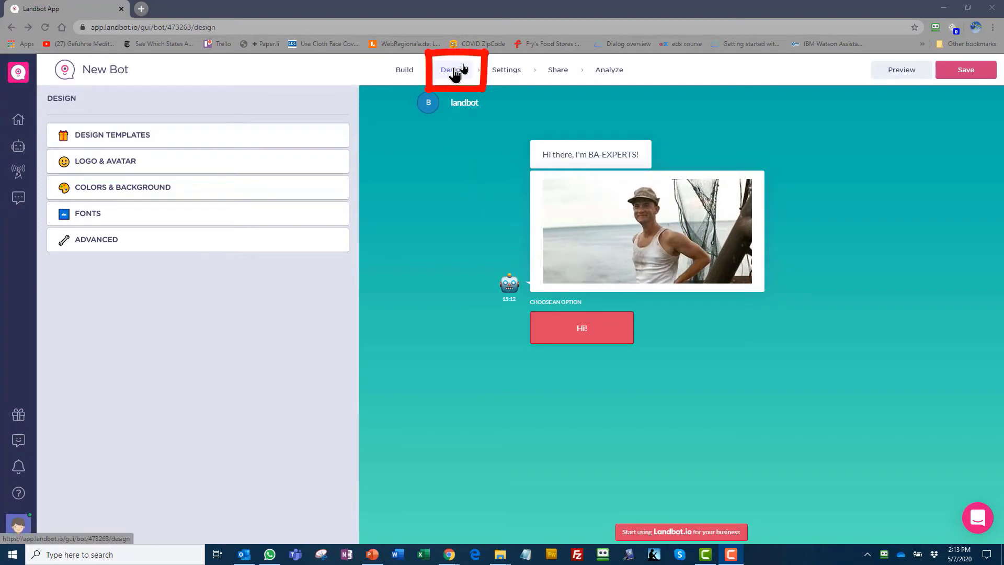
pyautogui.click(122, 137)
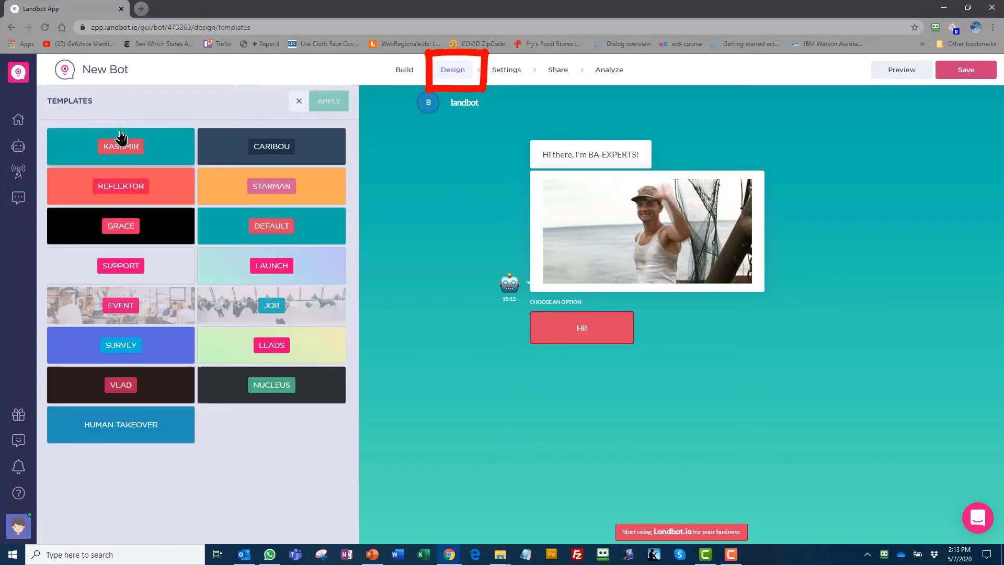
pyautogui.click(121, 187)
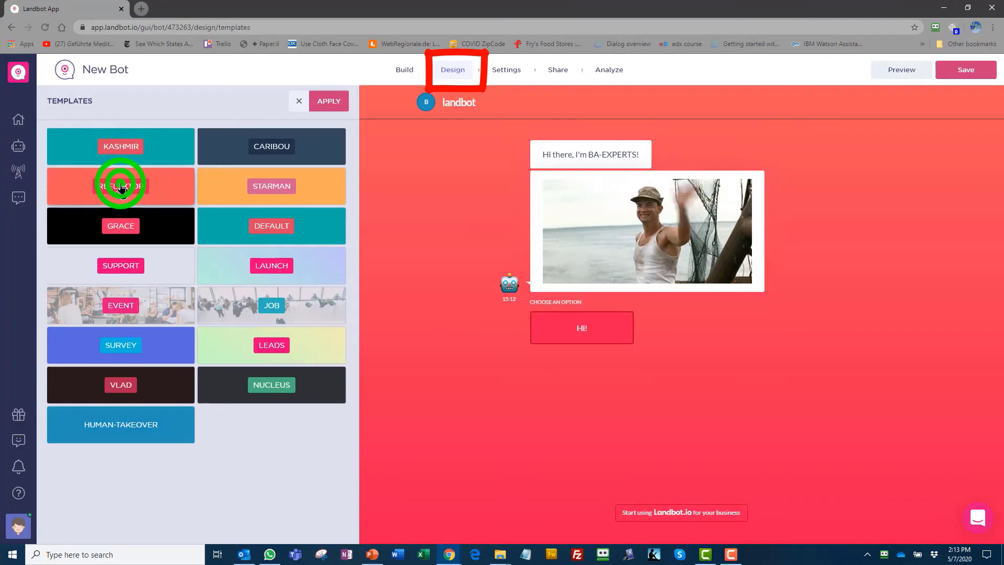
pyautogui.click(122, 302)
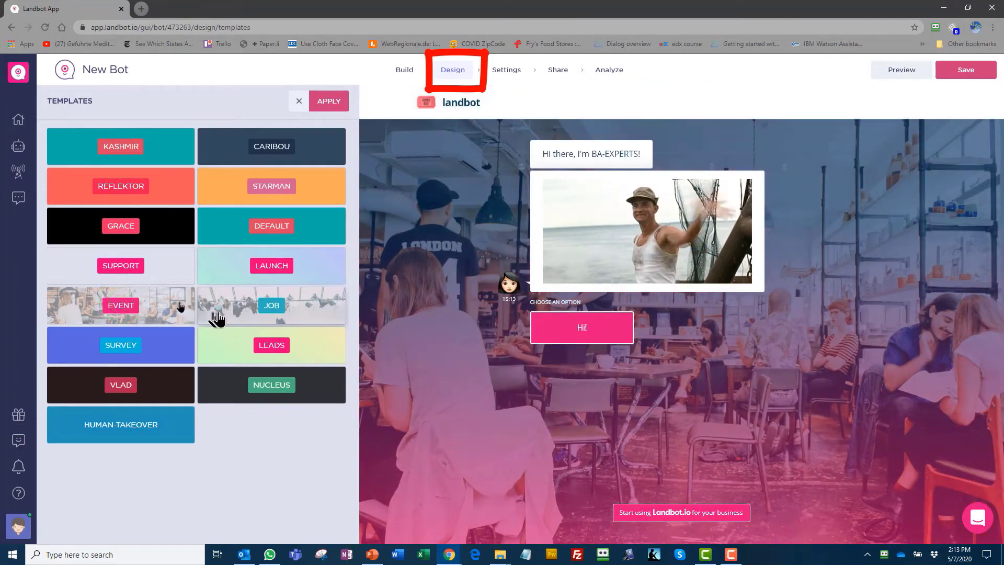
pyautogui.click(255, 312)
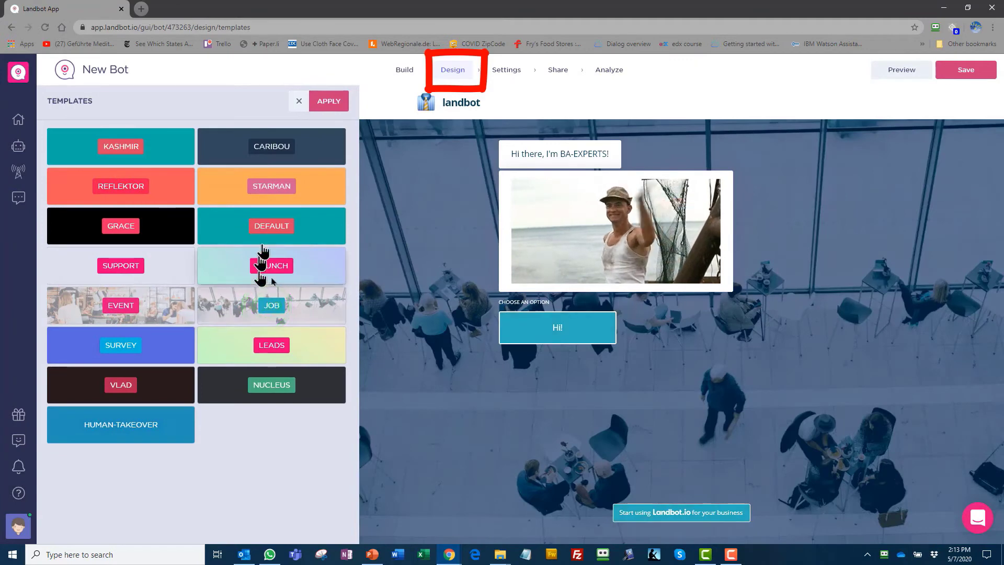
pyautogui.click(299, 100)
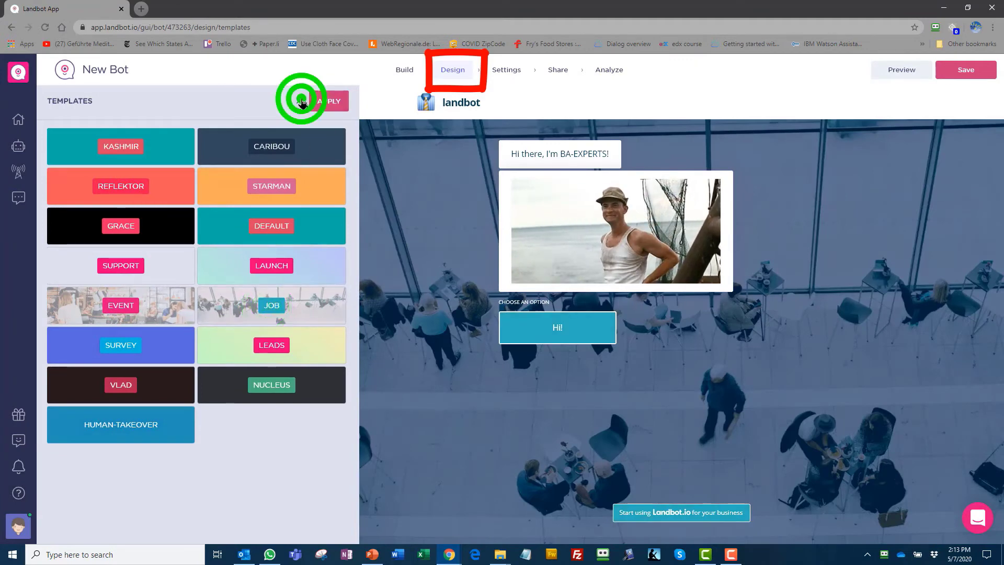
pyautogui.click(137, 161)
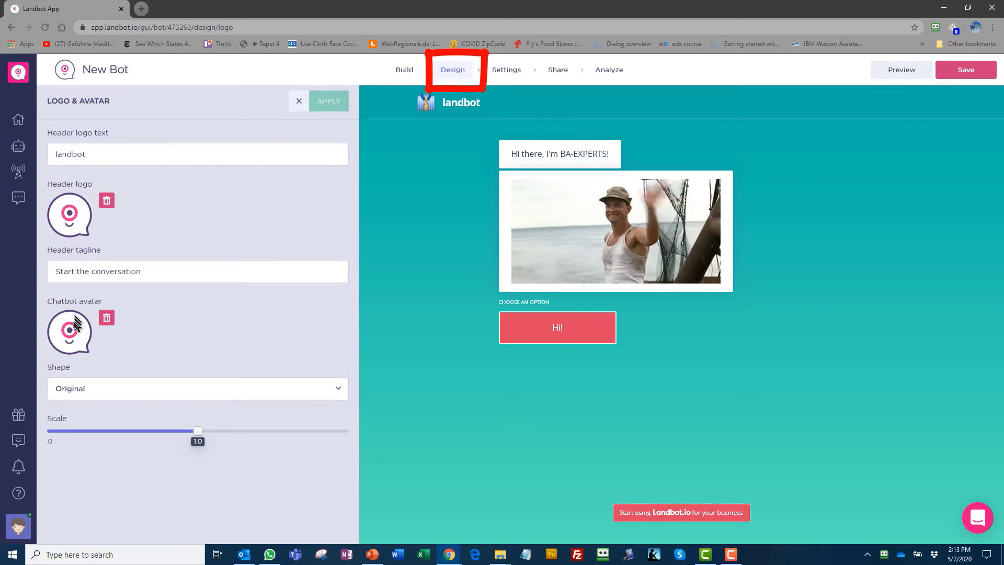
# Make the background gradient start colour yellow, try a video background, and apply the settings
pyautogui.click(298, 102)
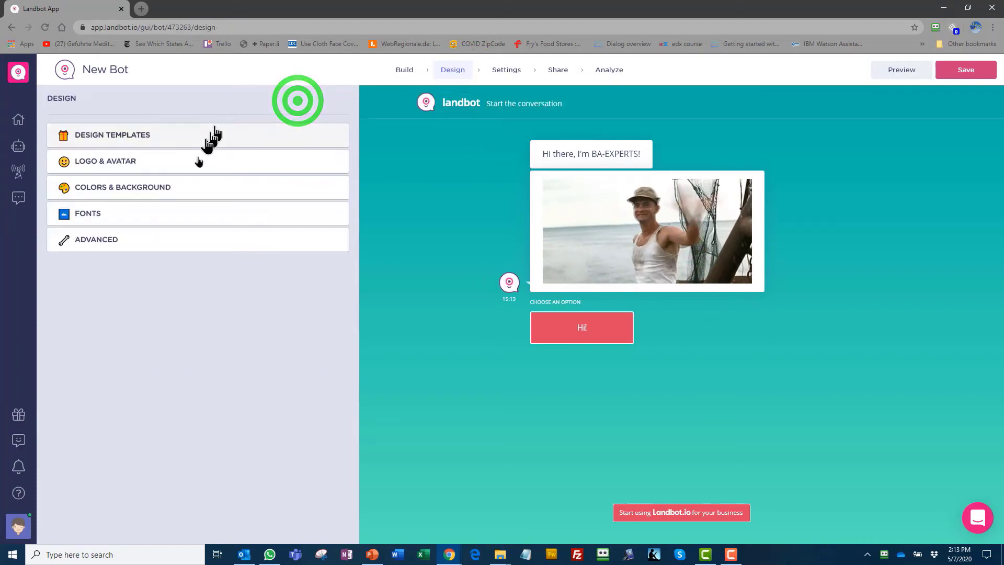
pyautogui.click(148, 187)
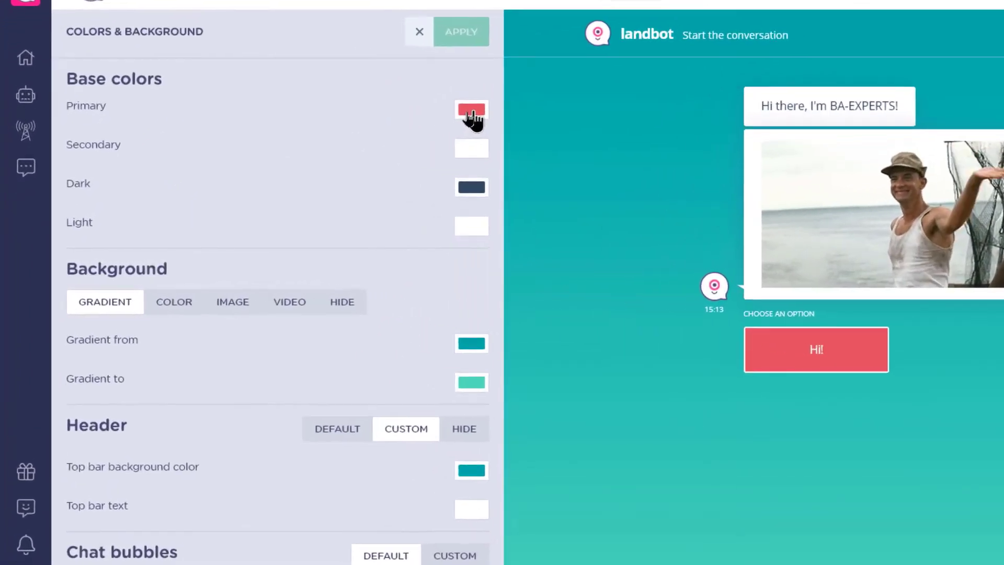
pyautogui.click(494, 346)
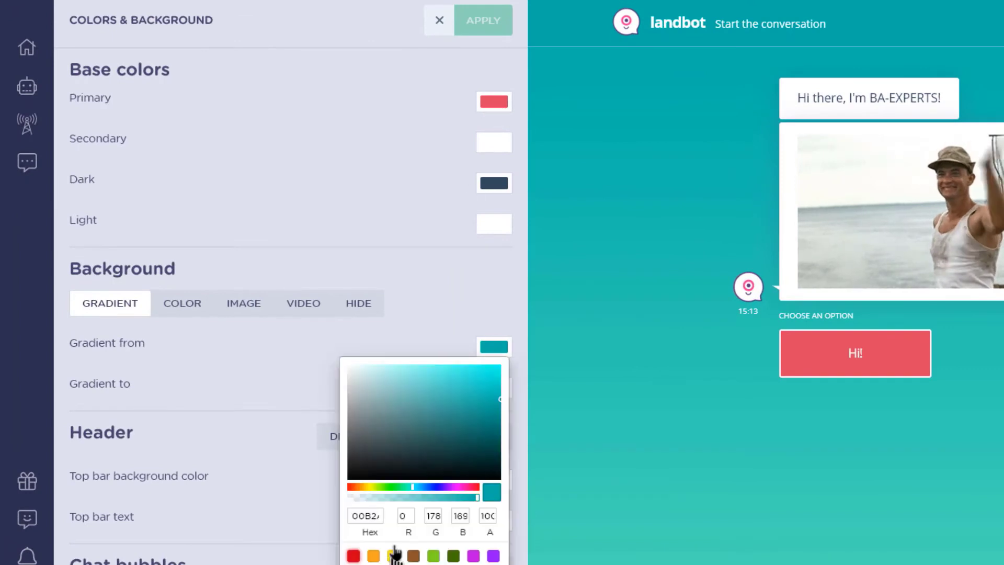
pyautogui.click(393, 548)
pyautogui.click(299, 303)
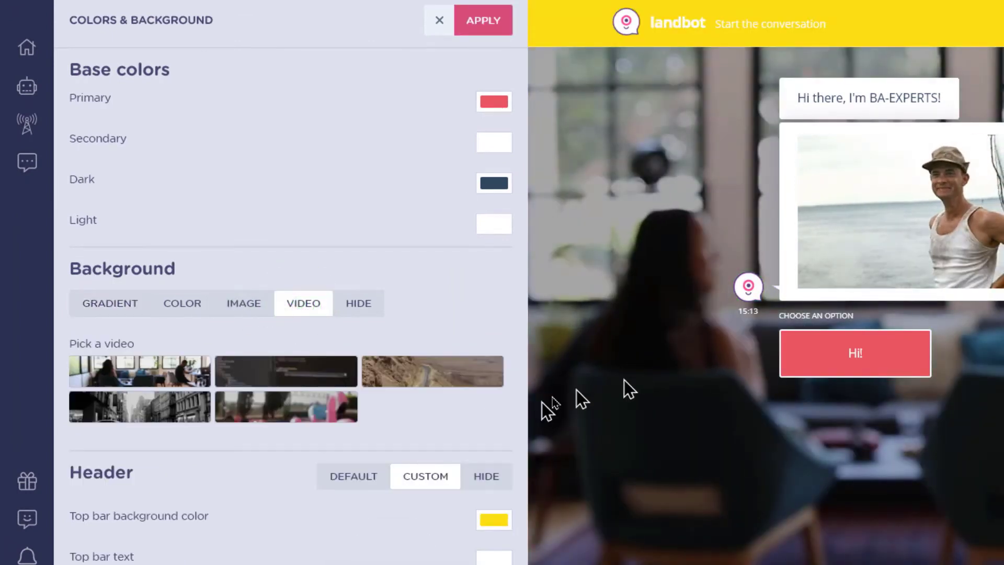
pyautogui.scroll(-1, 460, 479)
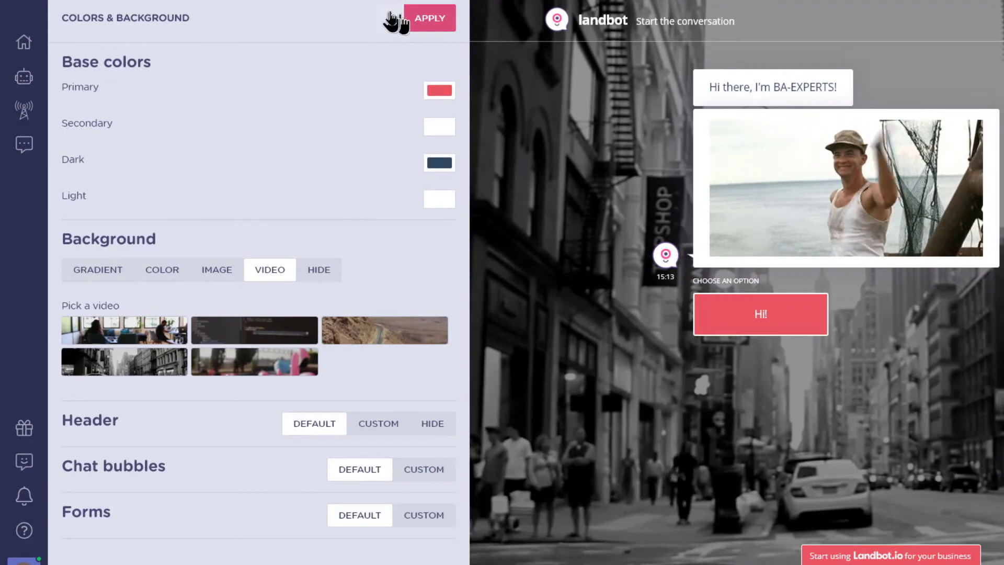
pyautogui.click(444, 19)
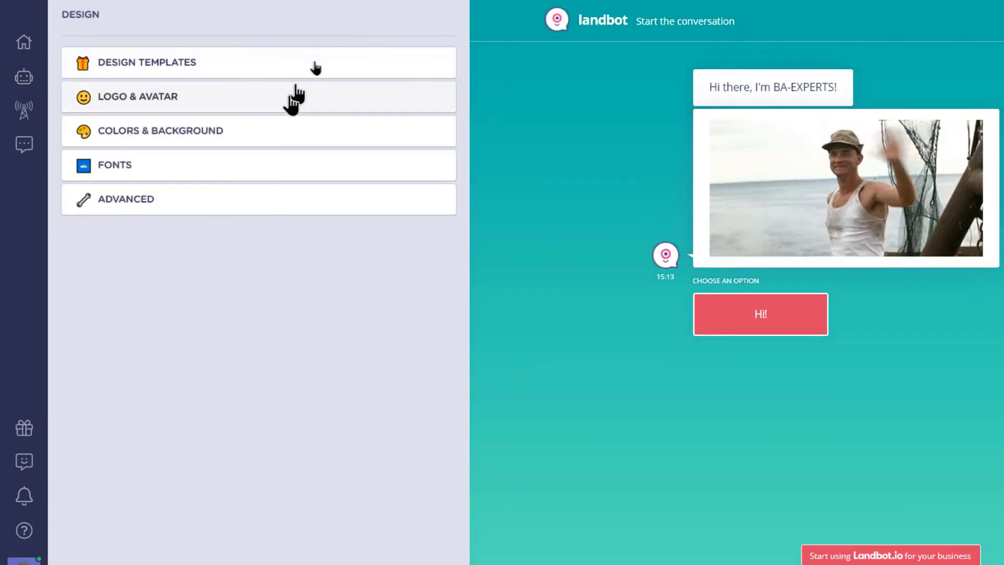
# Try Roboto Slab at font size 35, discard it, and go to the Advanced custom CSS/JS section
pyautogui.click(157, 172)
pyautogui.click(128, 157)
pyautogui.click(104, 509)
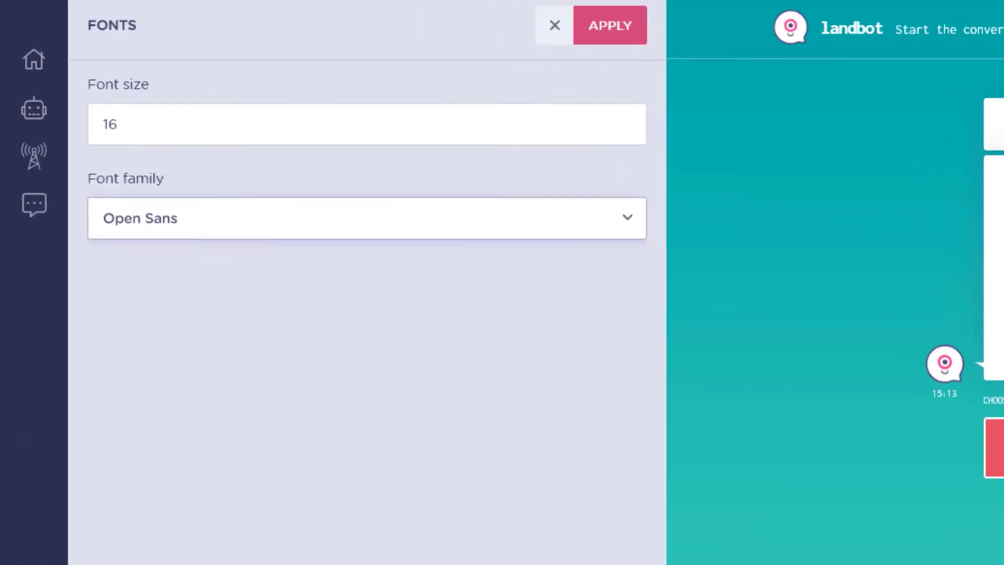
pyautogui.write('35')
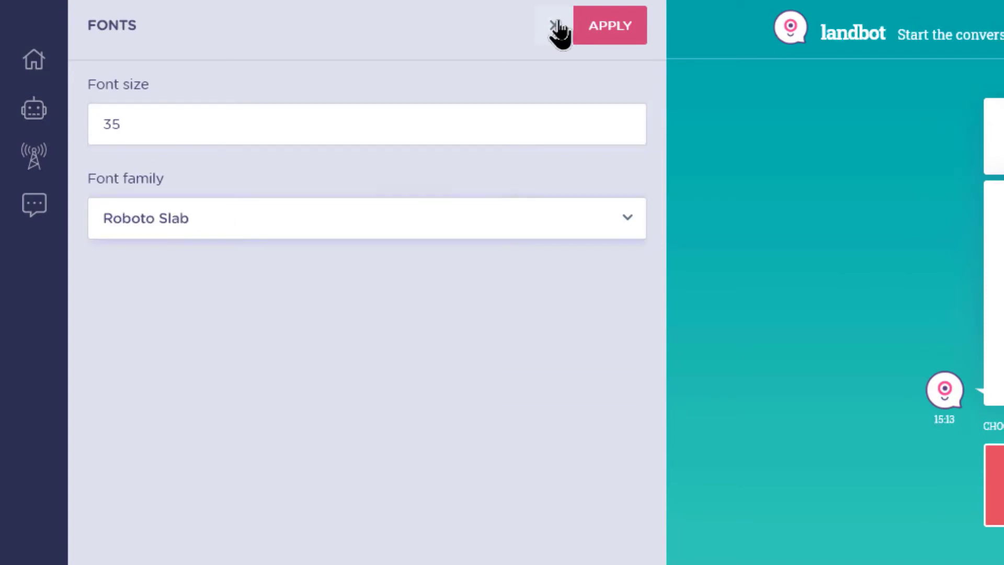
pyautogui.click(556, 25)
pyautogui.click(176, 259)
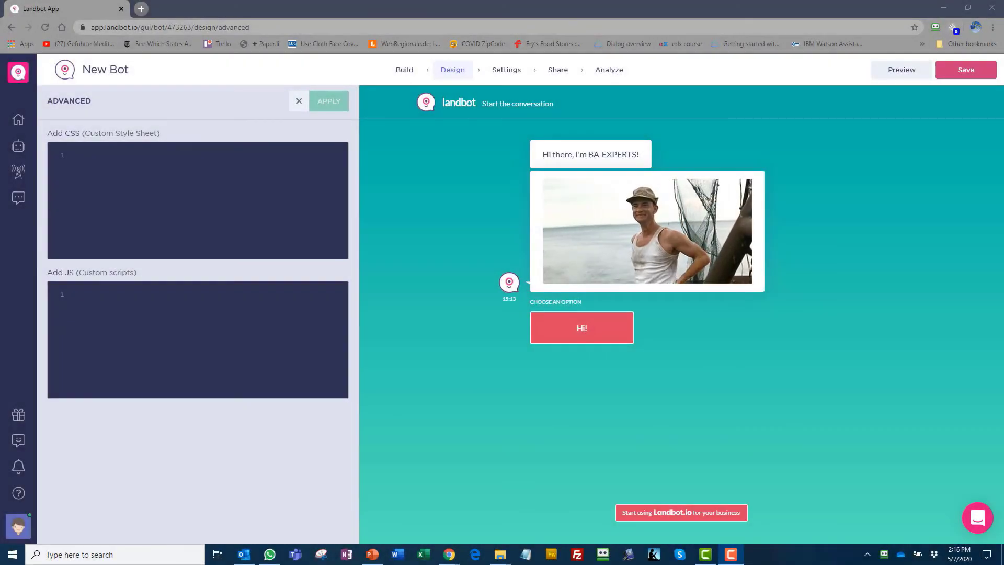
# In Settings, enable custom texts for Buttons under Custom Responses
pyautogui.click(506, 73)
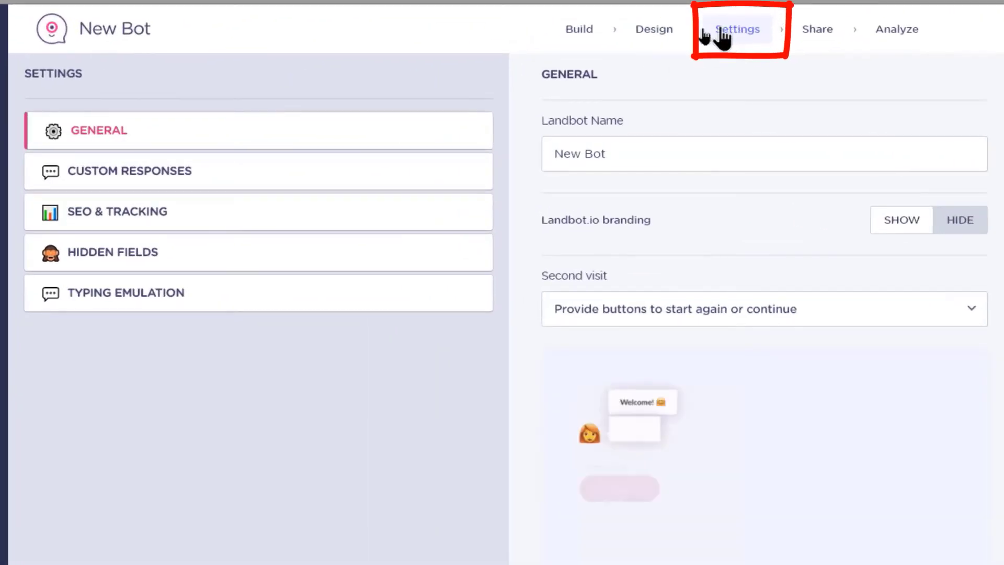
pyautogui.click(107, 181)
pyautogui.click(579, 246)
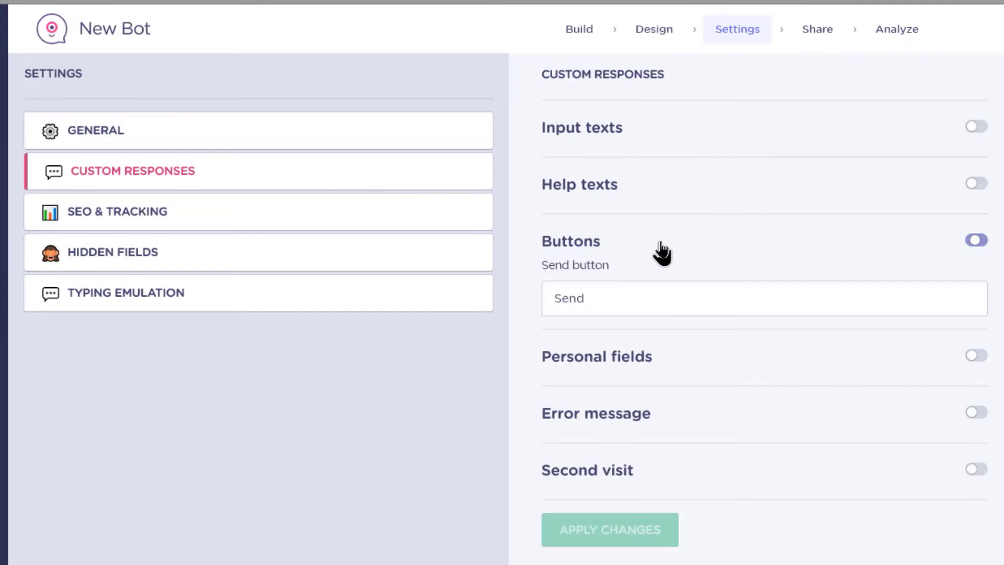
# Look through SEO & Tracking, Hidden Fields and Typing Emulation, then go to Share
pyautogui.click(119, 216)
pyautogui.click(137, 259)
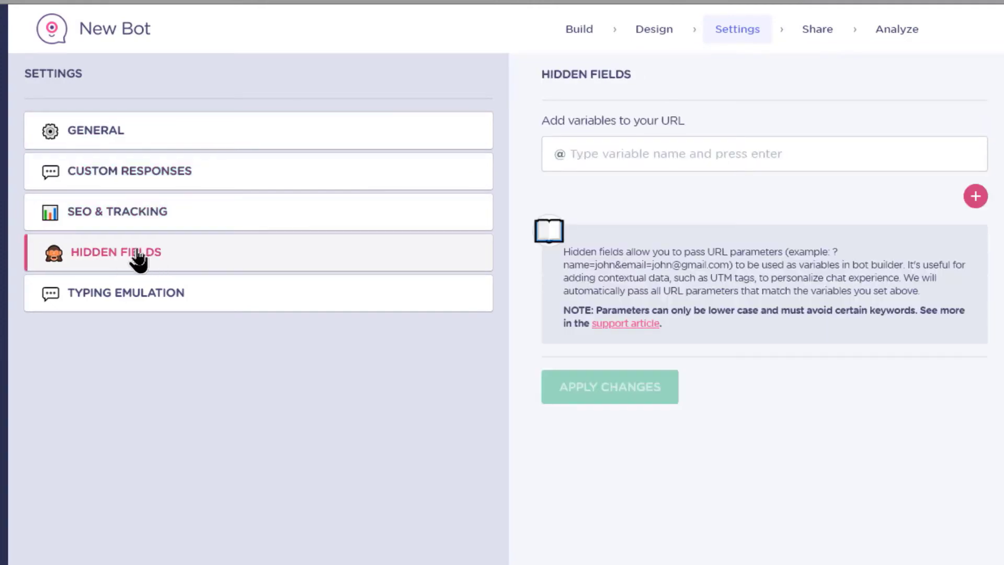
pyautogui.click(155, 297)
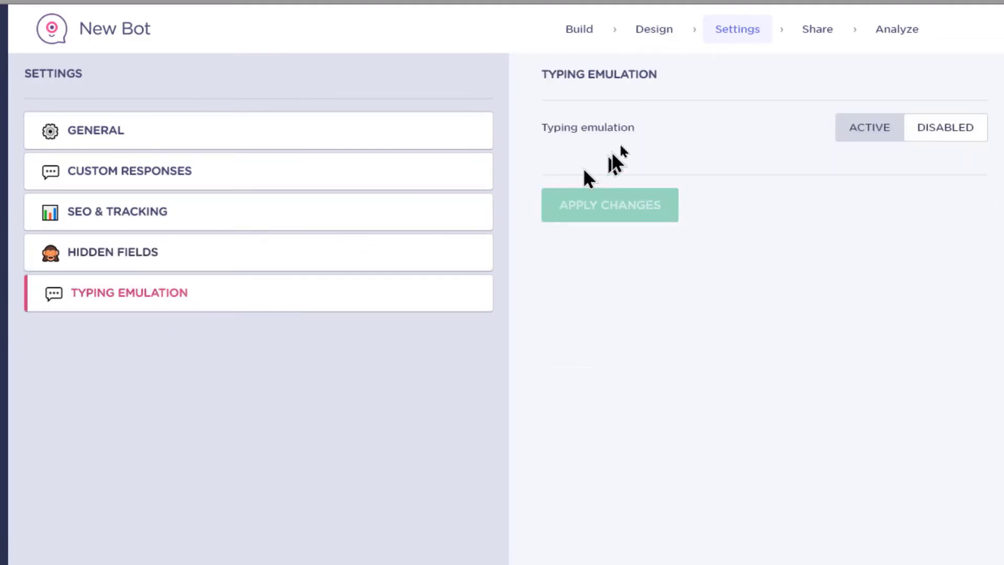
pyautogui.click(822, 30)
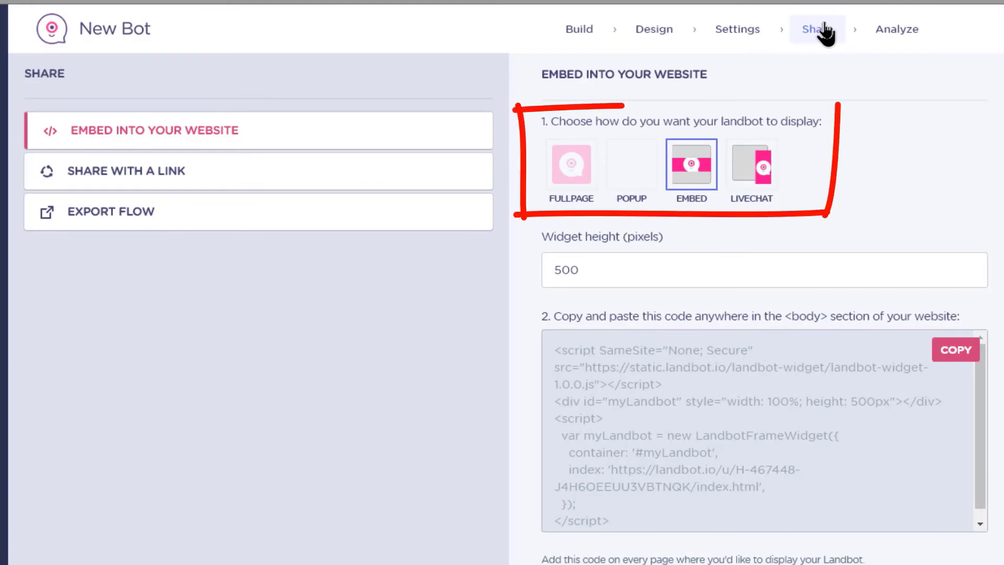
# Review the Fullpage embed code, then switch the display mode to Popup for the LandbotPopup script
pyautogui.click(572, 166)
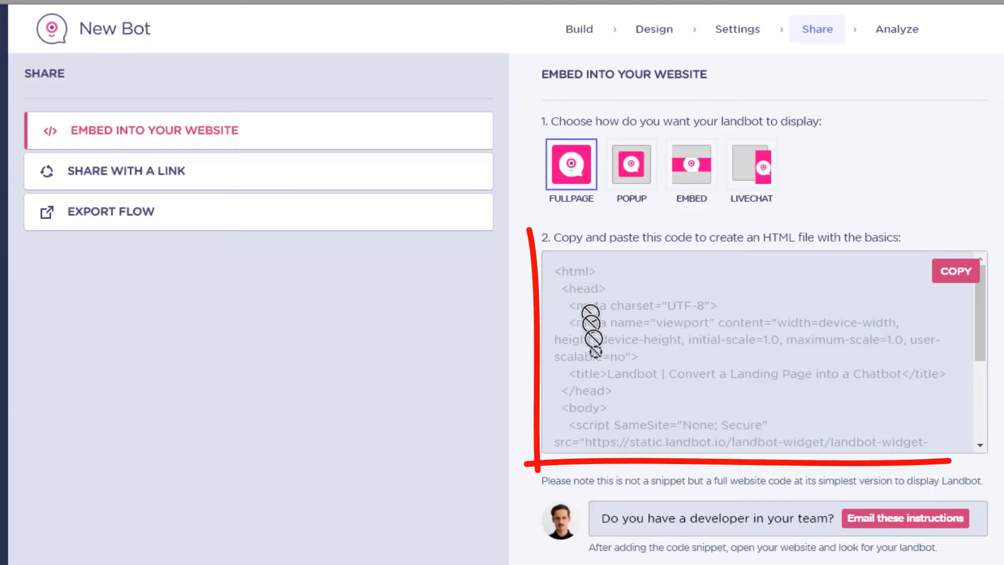
pyautogui.moveTo(979, 314)
pyautogui.mouseDown()
pyautogui.moveTo(980, 393)
pyautogui.moveTo(983, 306)
pyautogui.mouseUp()
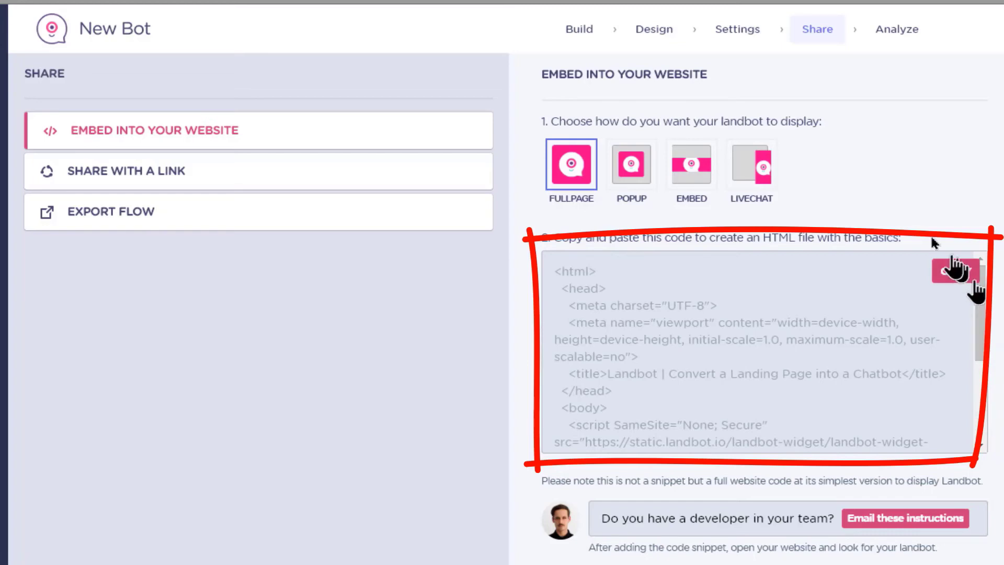
pyautogui.click(630, 166)
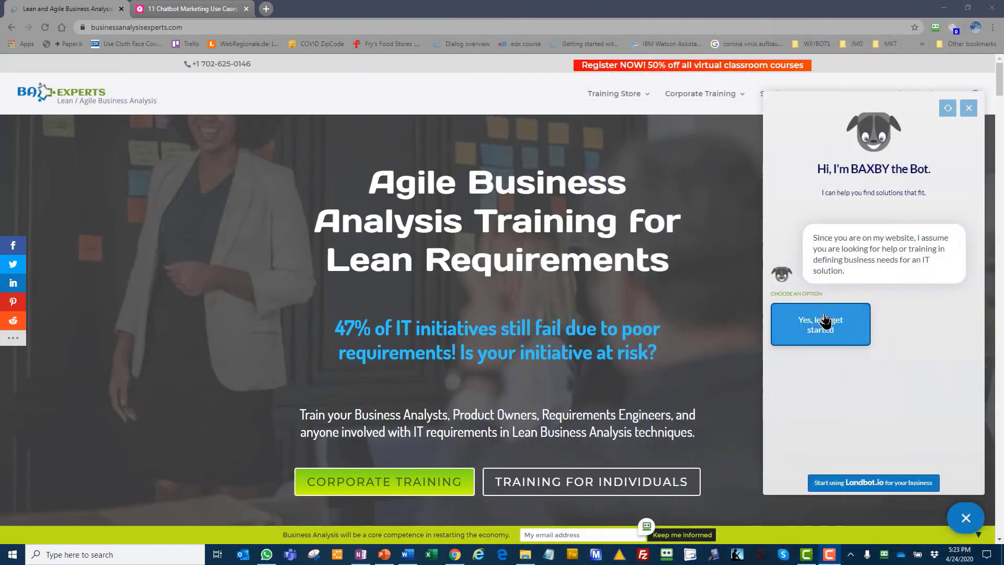
# Start the BAXBY chat with "Yes, let's get started" and choose the first answer option
pyautogui.click(825, 320)
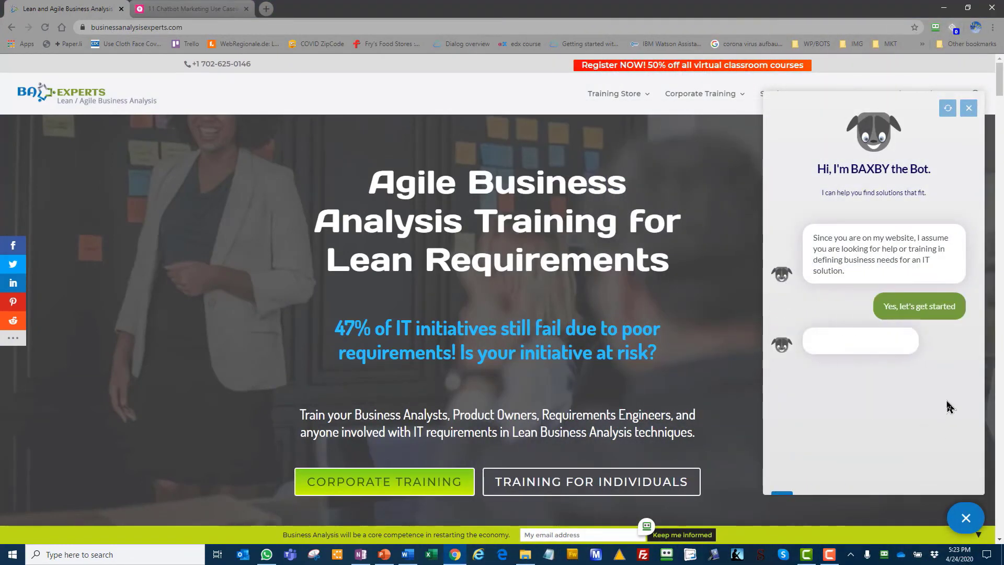
pyautogui.click(845, 397)
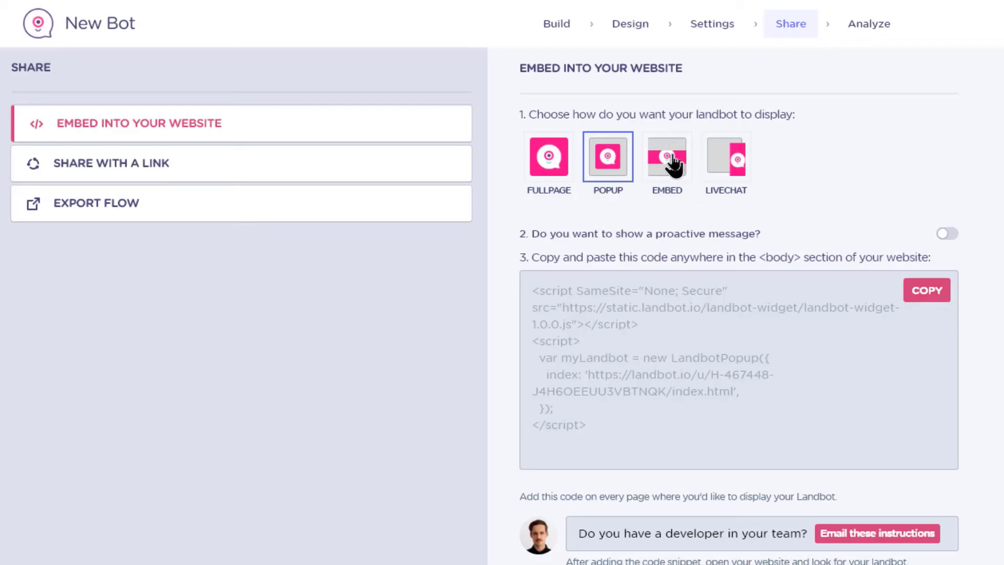
# Preview the Embed mode on the golf site example at 500 px, then switch to Livechat
pyautogui.click(673, 157)
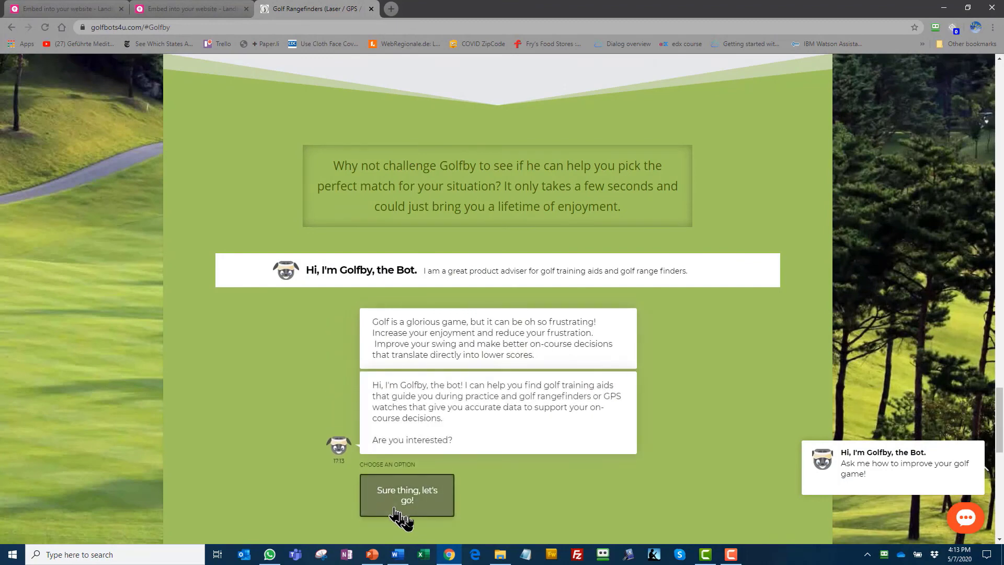
pyautogui.click(408, 503)
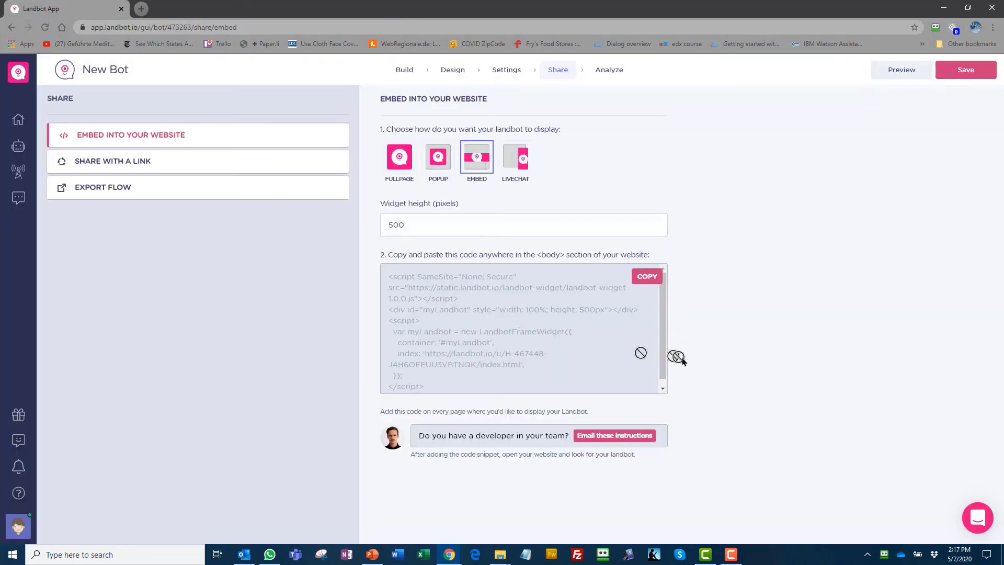
pyautogui.moveTo(663, 330); pyautogui.dragTo(663, 355)
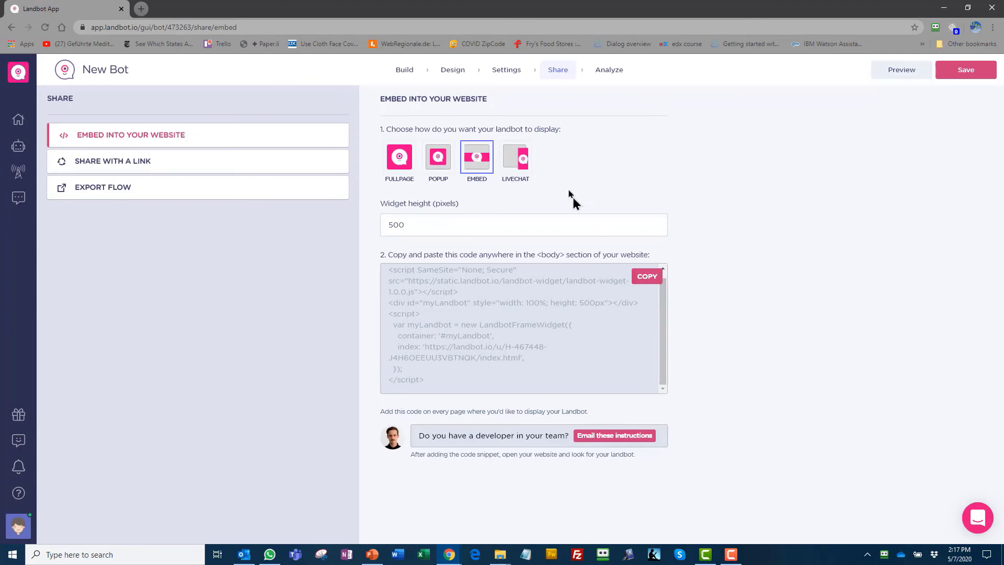
pyautogui.click(517, 157)
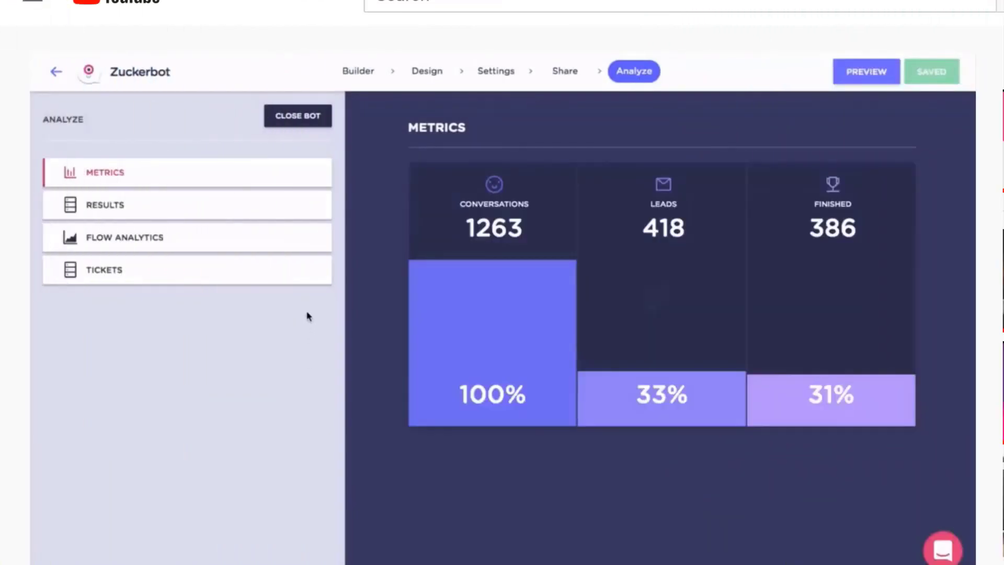
# Browse the Results leads table, then view Flow Analytics path percentages like 65.2% and 34.8%
pyautogui.click(305, 216)
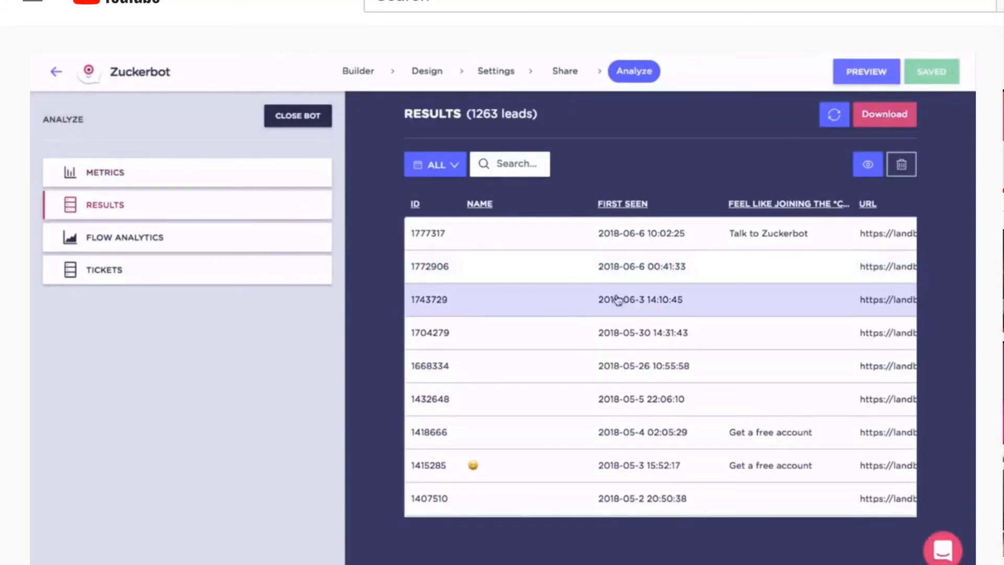
pyautogui.hscroll(2, 627, 303)
pyautogui.scroll(-5, 777, 342)
pyautogui.hscroll(5, 777, 345)
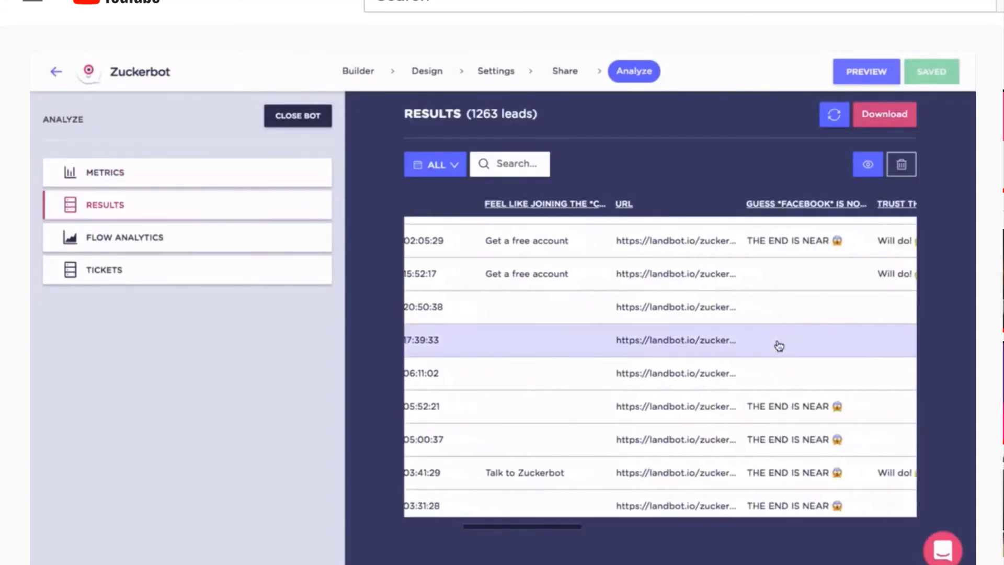
pyautogui.click(308, 238)
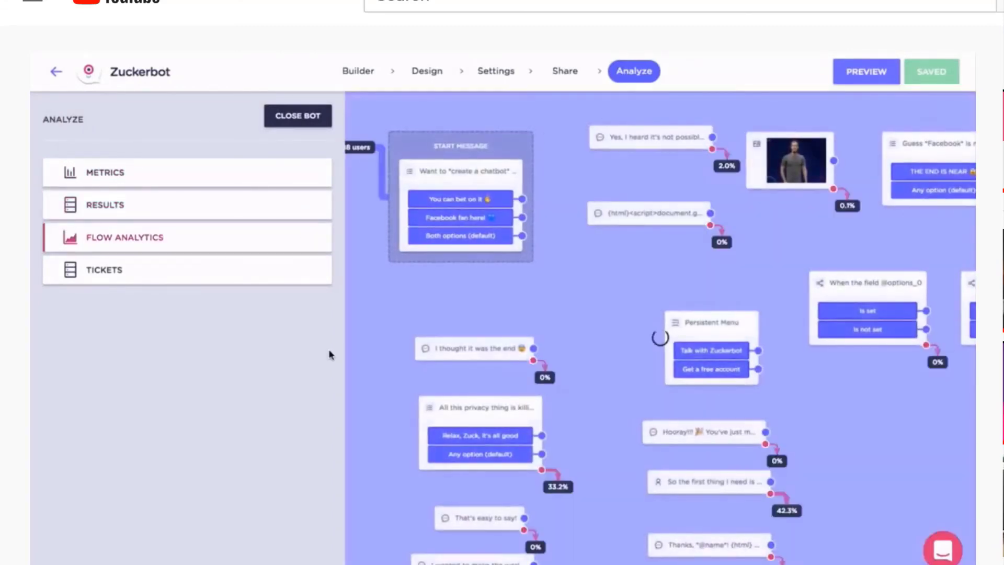
pyautogui.moveTo(559, 149)
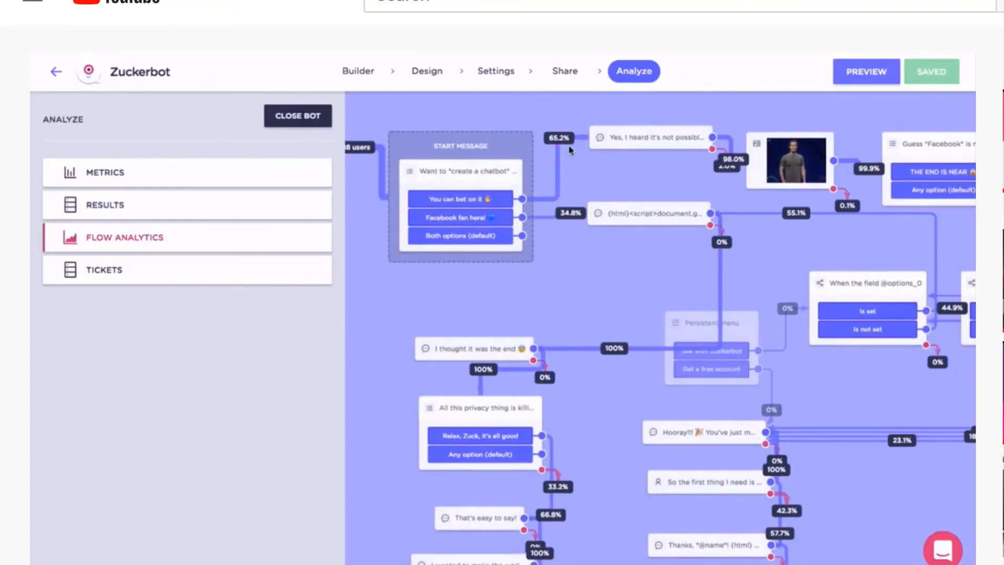